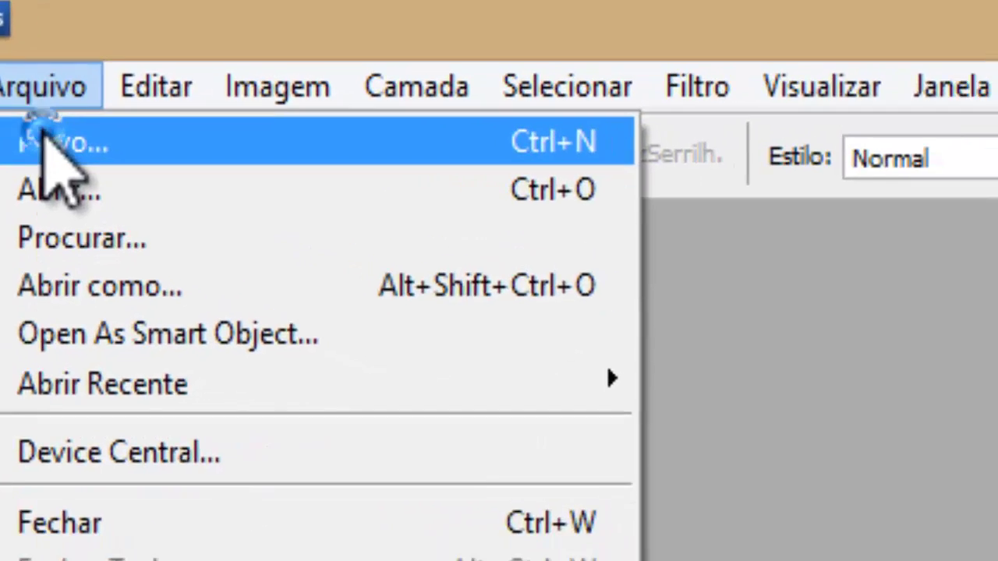
Create a new 720 × 480 pixel document in 8-bit RGB with a white background
click(63, 117)
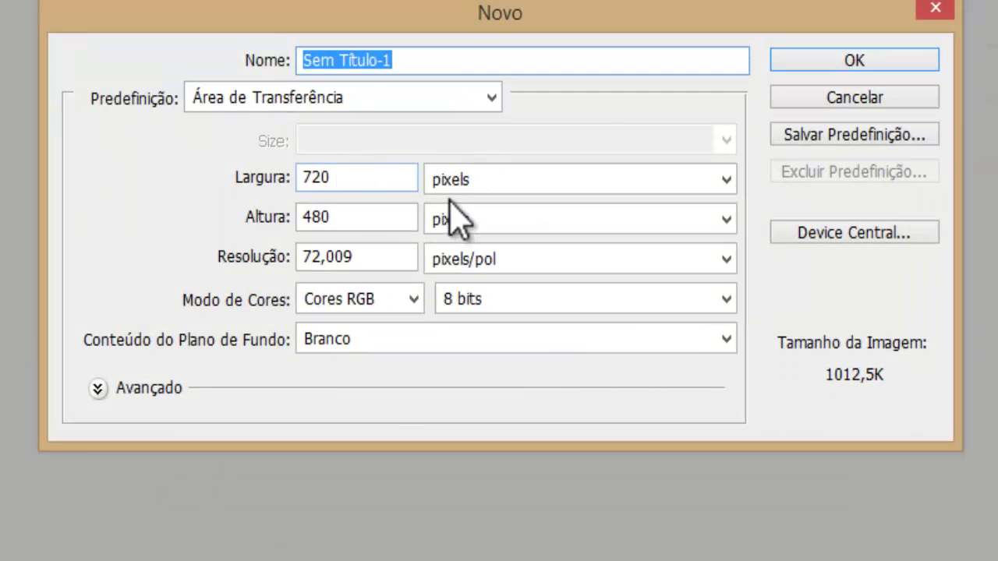
click(355, 178)
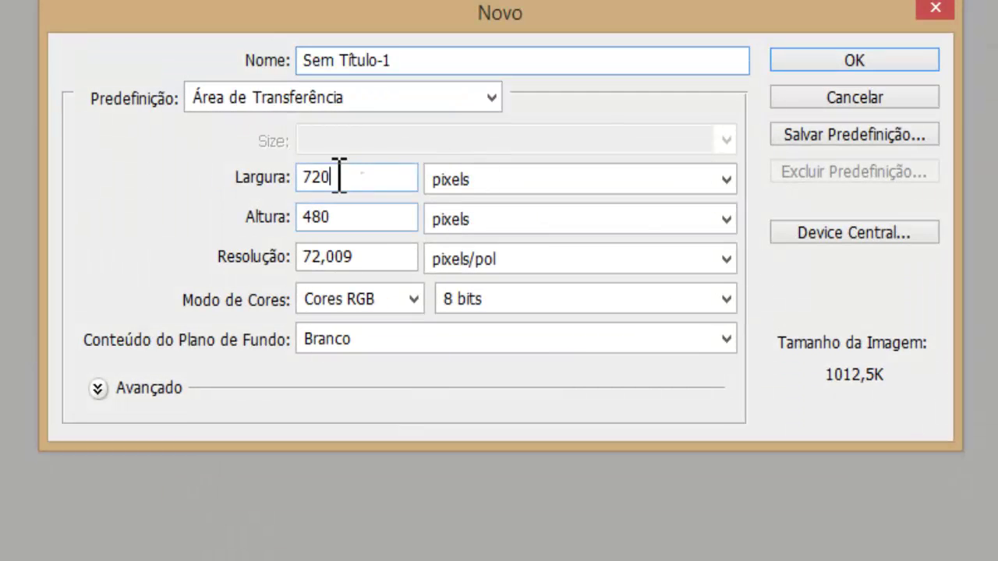
double_click(355, 178)
click(360, 210)
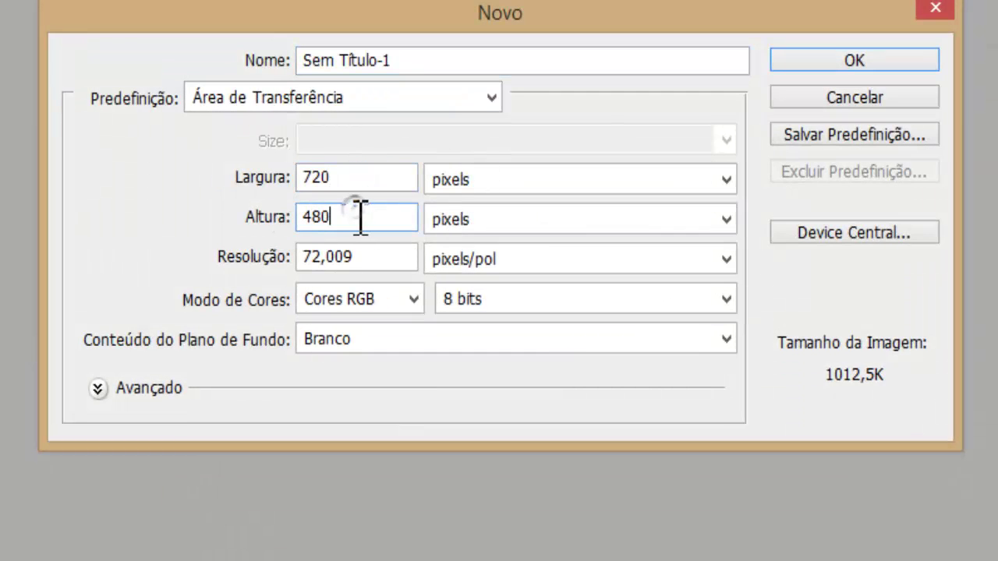
click(857, 66)
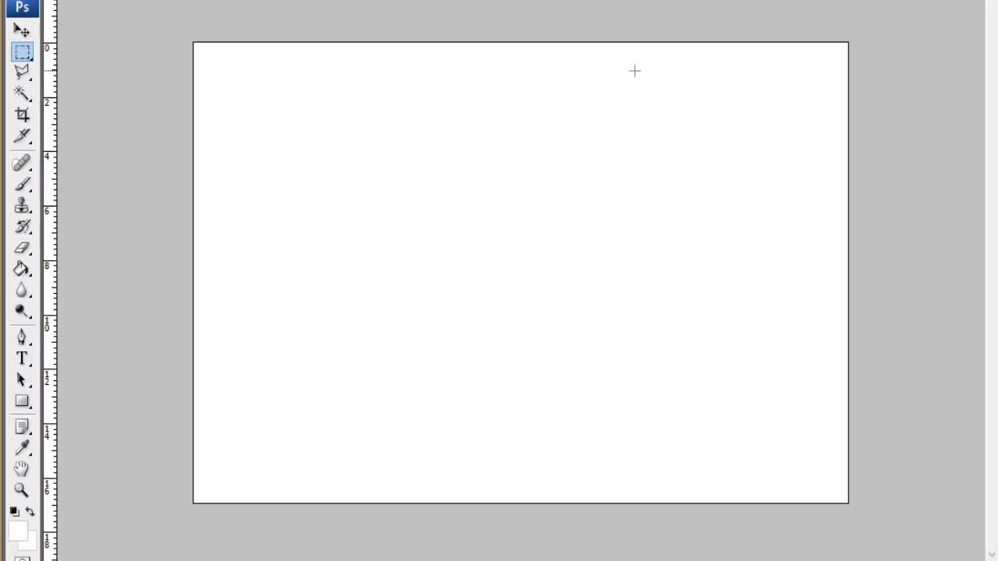
Duplicate the texture layer of 1.png into the Sem Título-1 document
click(974, 6)
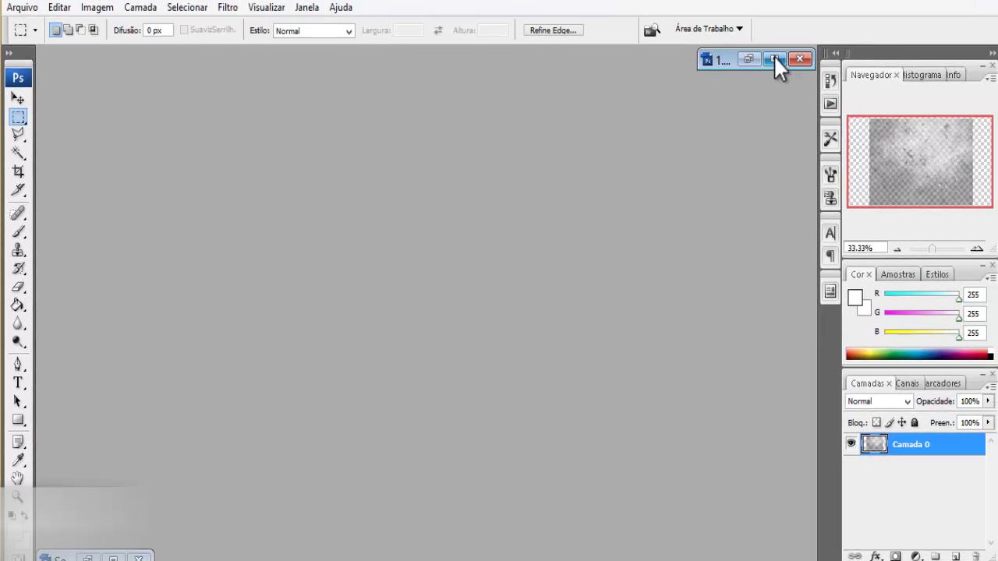
click(773, 60)
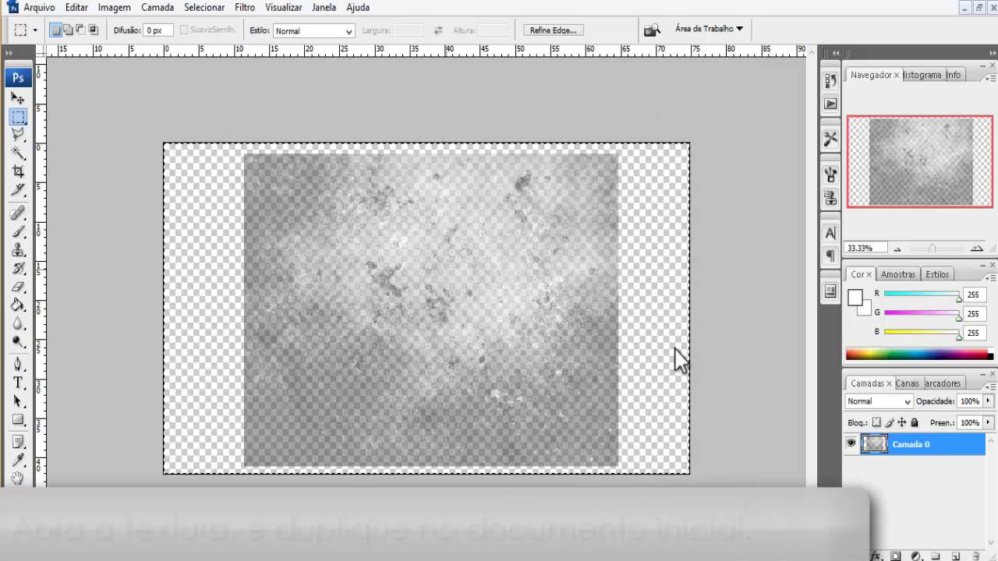
right_click(966, 455)
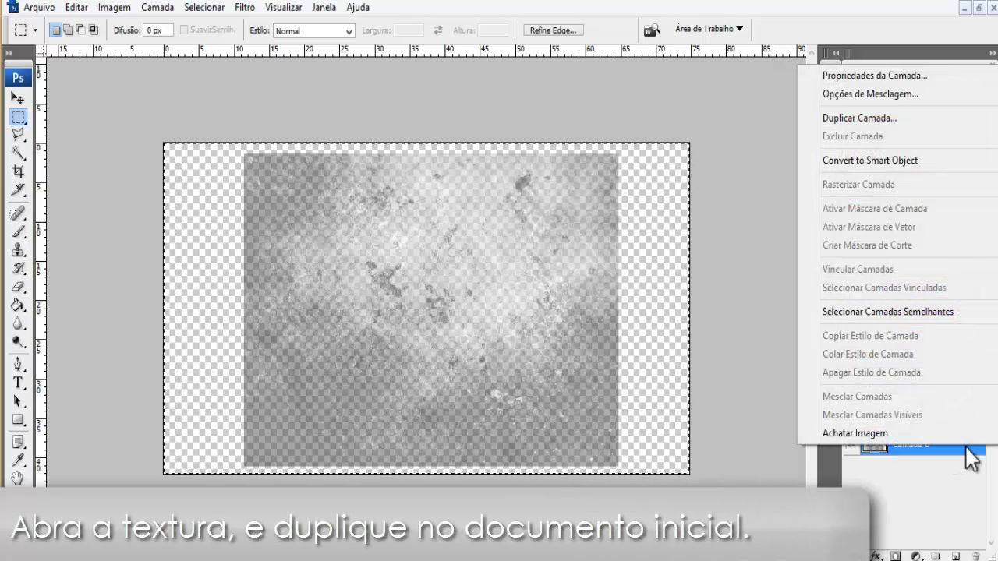
click(861, 119)
click(533, 223)
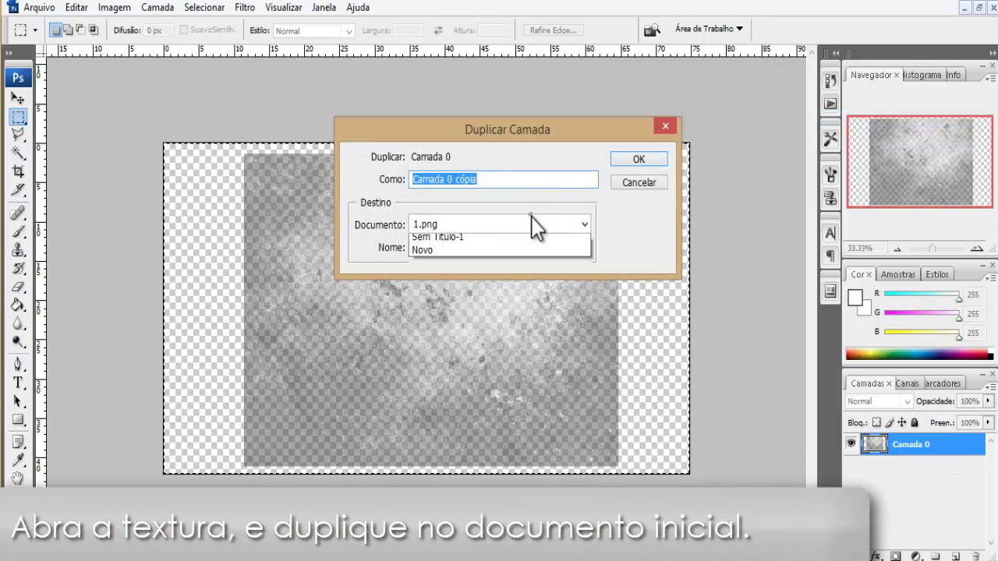
click(473, 254)
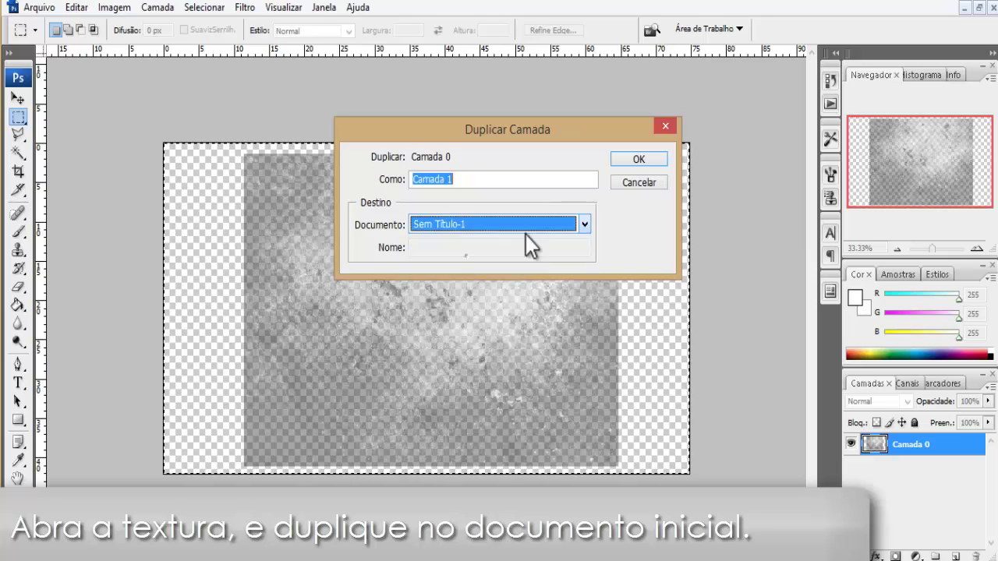
click(638, 159)
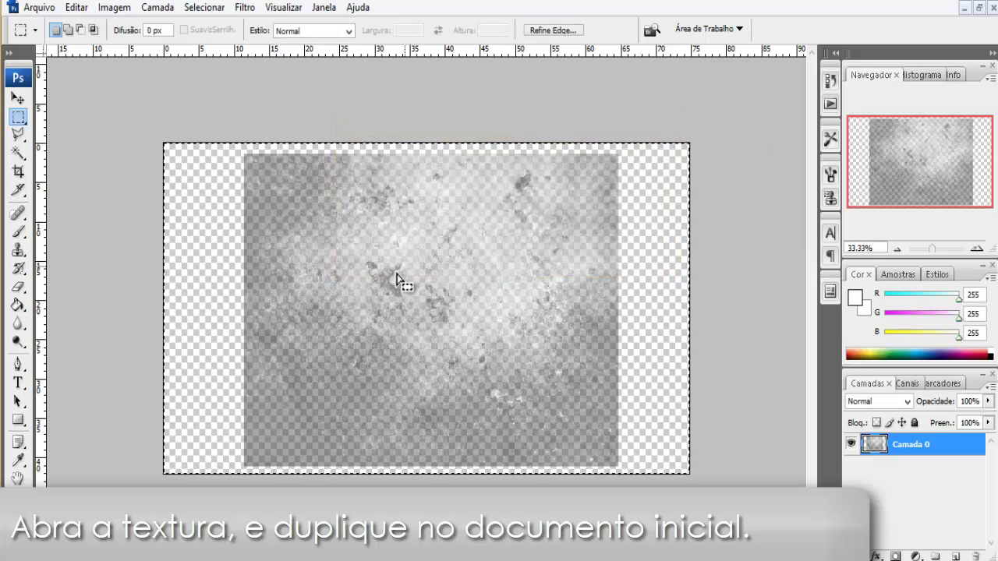
Return to the Sem Título-1 document and move the texture layer so that it covers the whole canvas
click(965, 7)
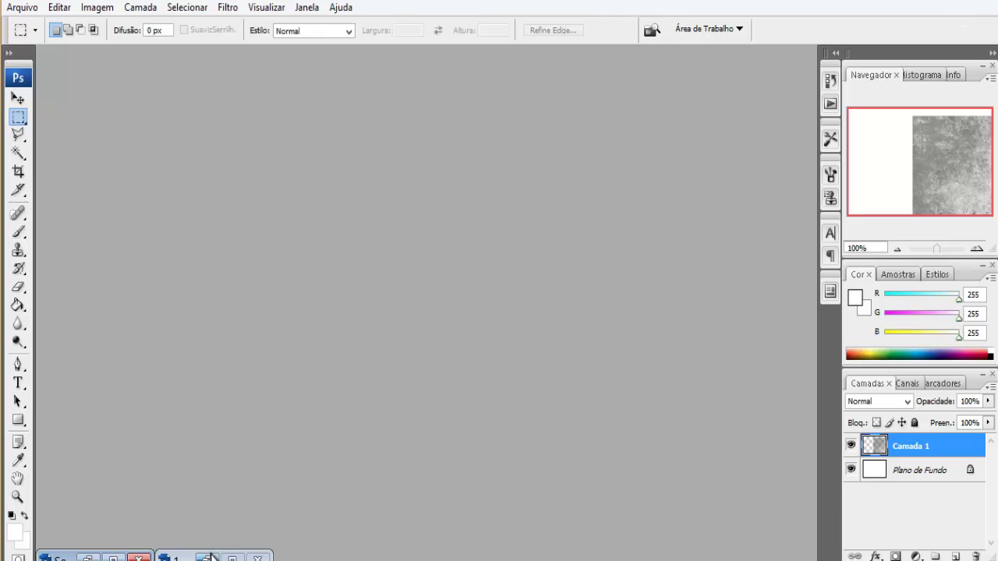
click(115, 557)
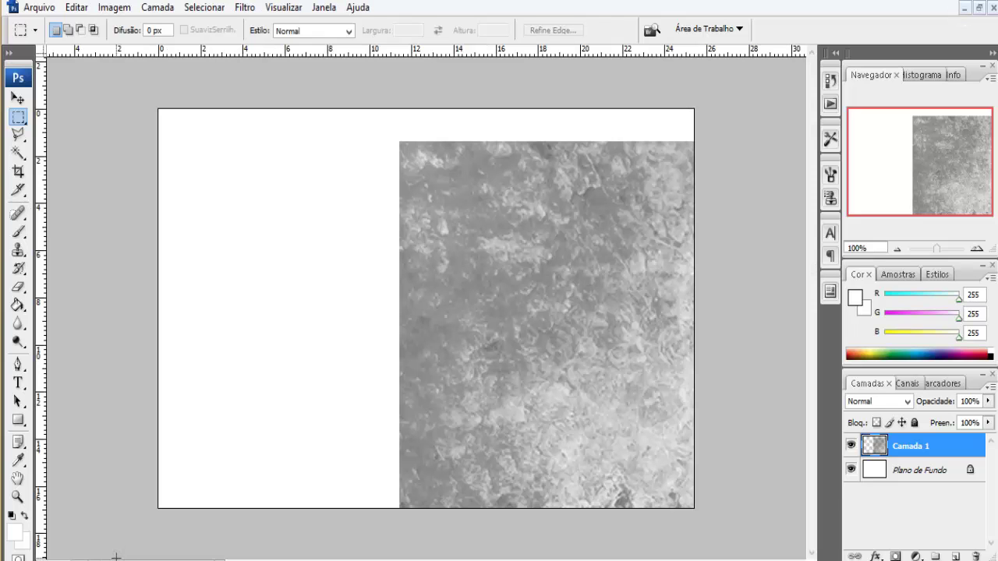
click(17, 99)
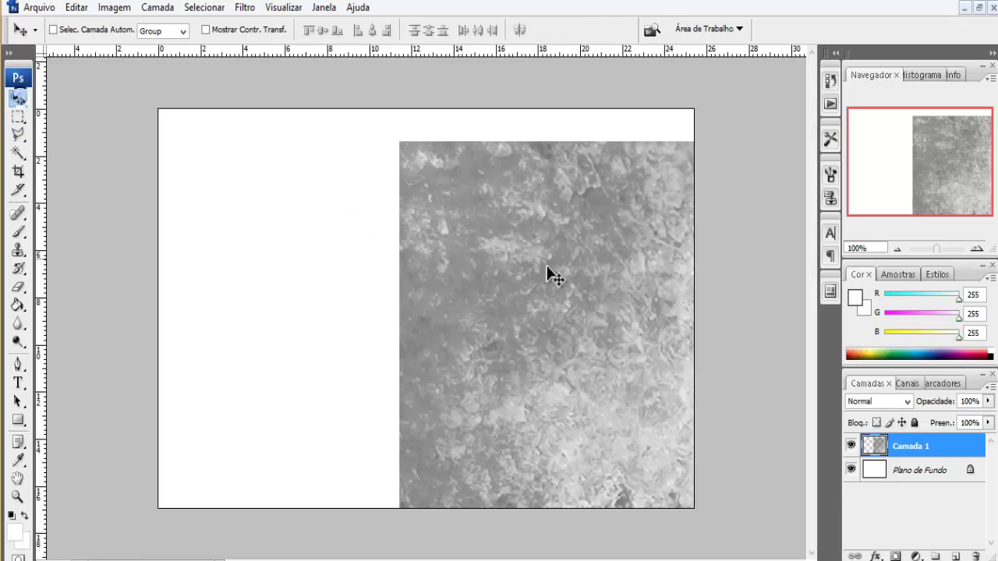
drag(548, 268, 221, 185)
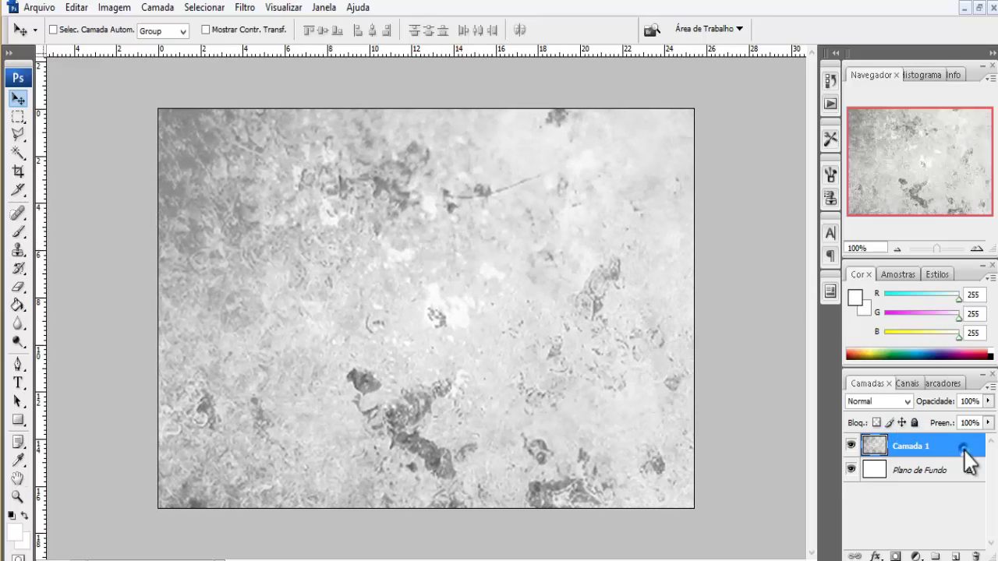
Set the texture layer's opacity to 15%
double_click(964, 450)
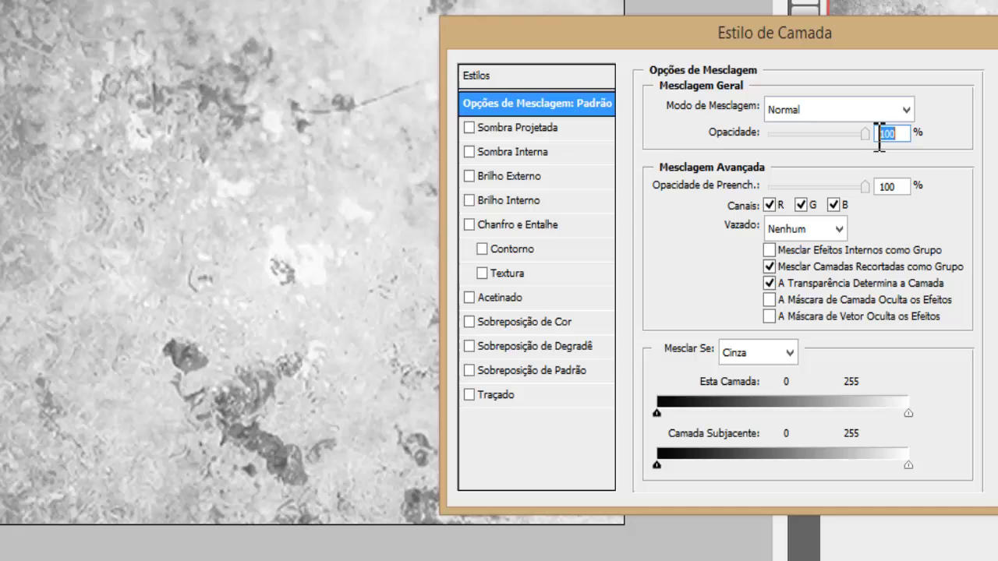
drag(875, 215, 861, 222)
drag(845, 141, 783, 142)
key(Return)
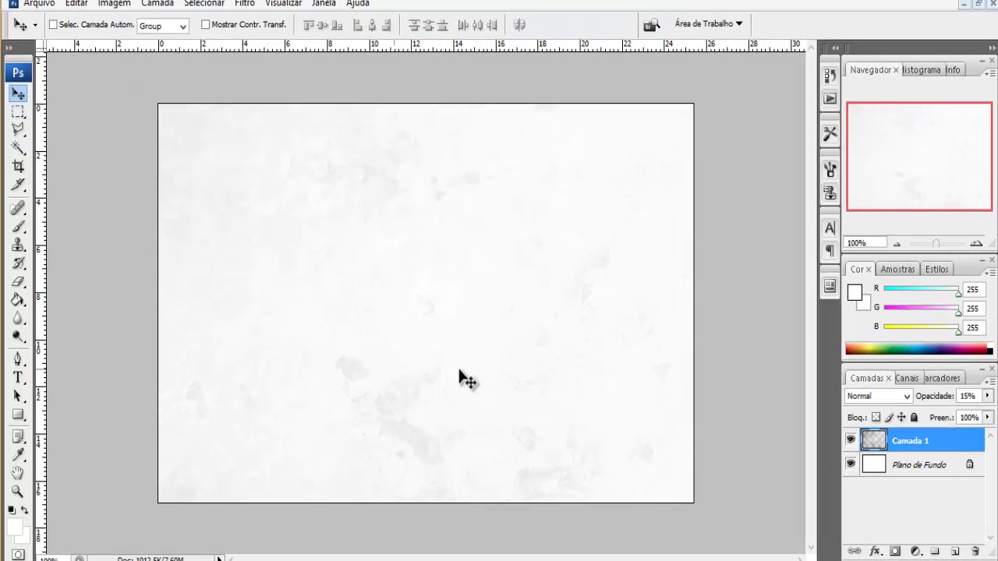
Draw a large text box over the middle of the canvas and enter the text JL
click(17, 380)
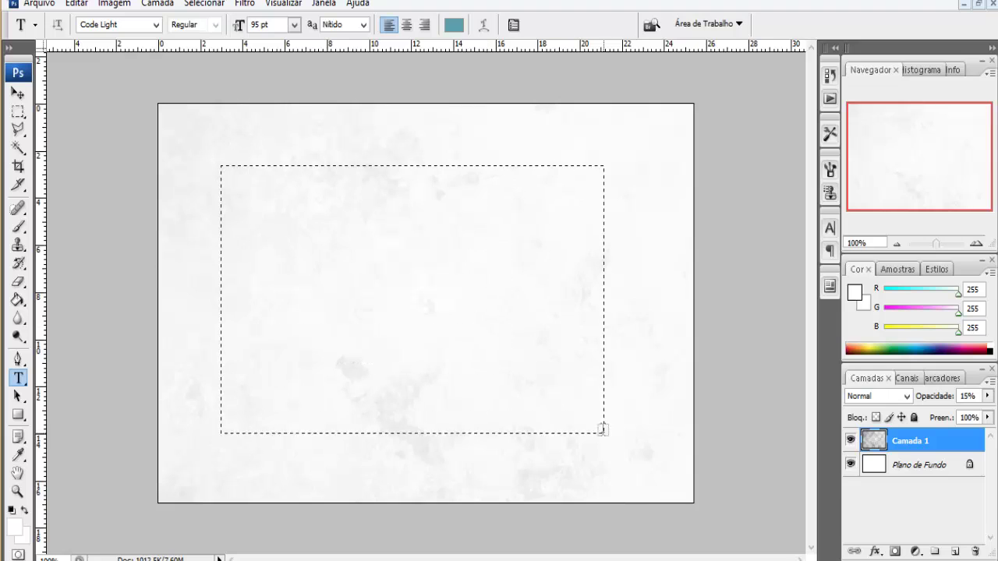
drag(603, 429, 626, 490)
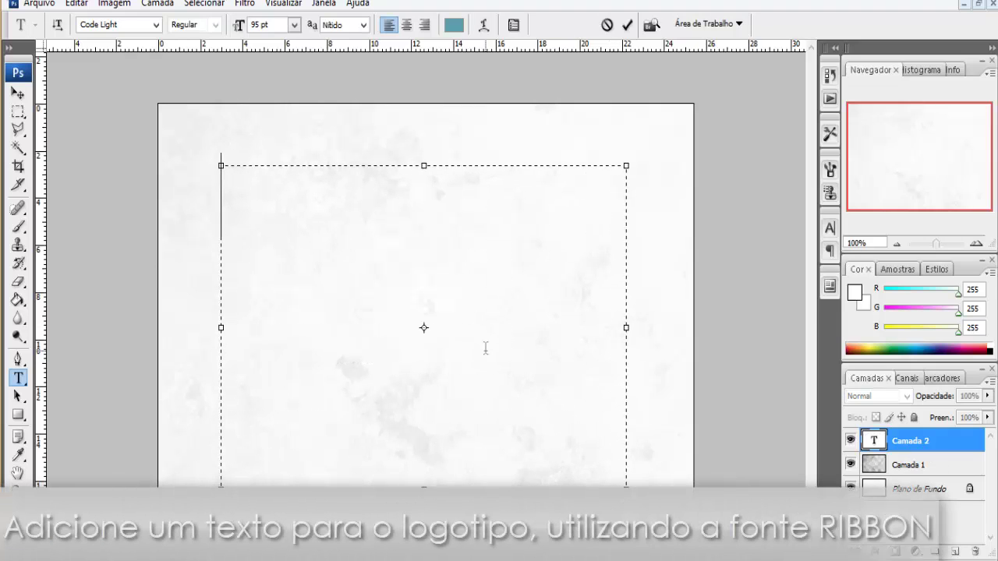
key(ctrl+a)
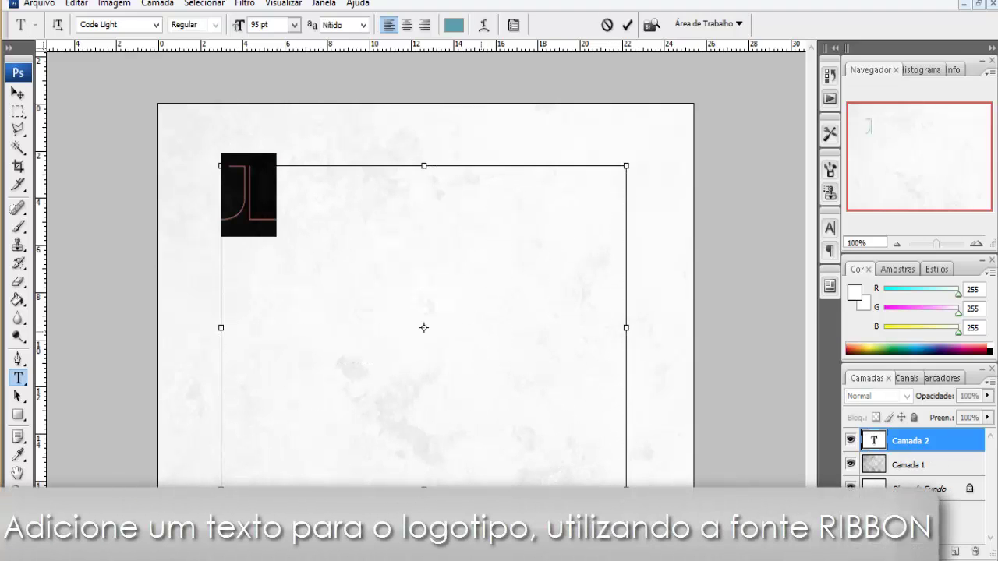
Set the font of the JL text to Ribbon
click(156, 24)
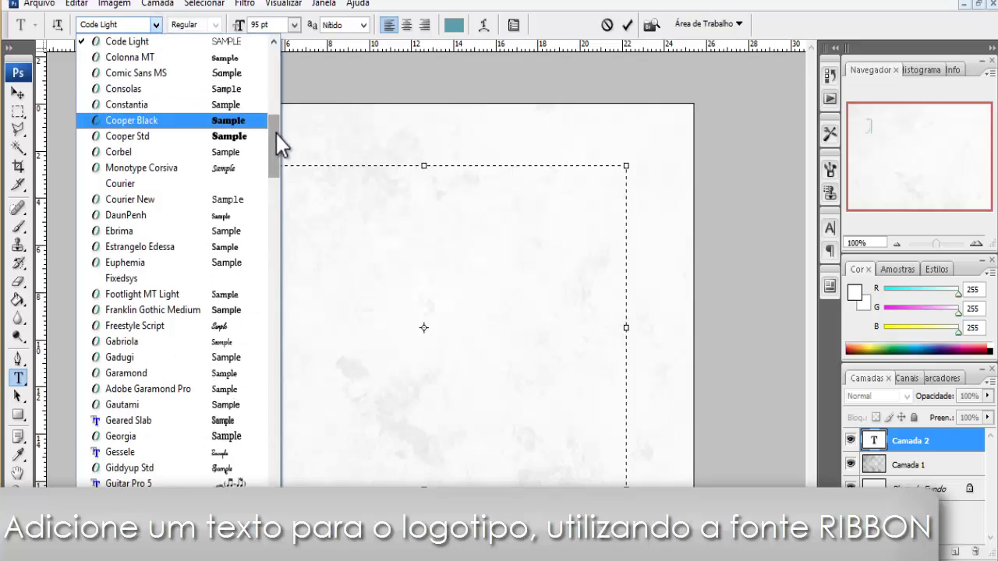
drag(276, 133, 286, 178)
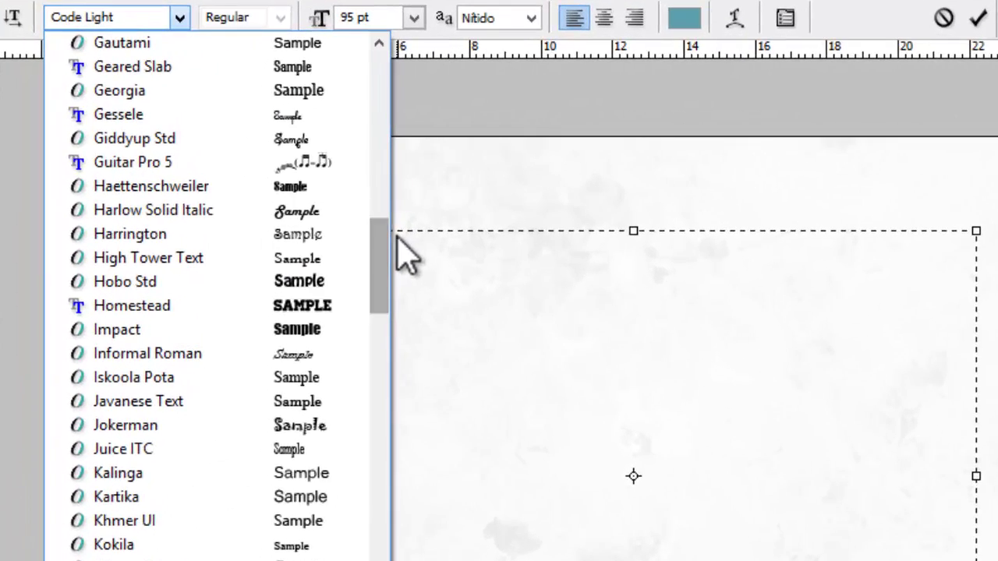
drag(397, 238, 410, 413)
click(337, 519)
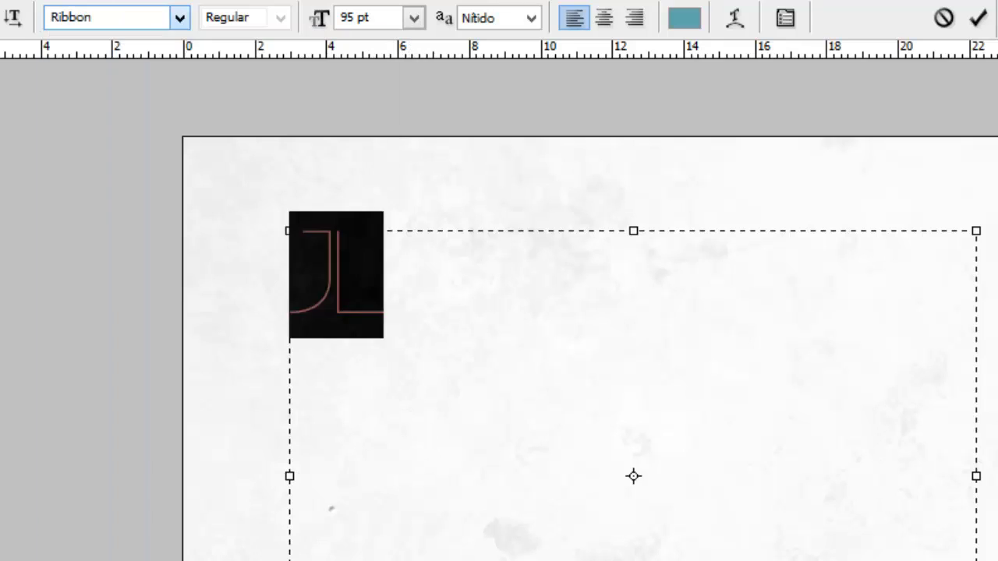
Set the font size of the JL text to 400 pt
click(378, 300)
drag(456, 296, 306, 299)
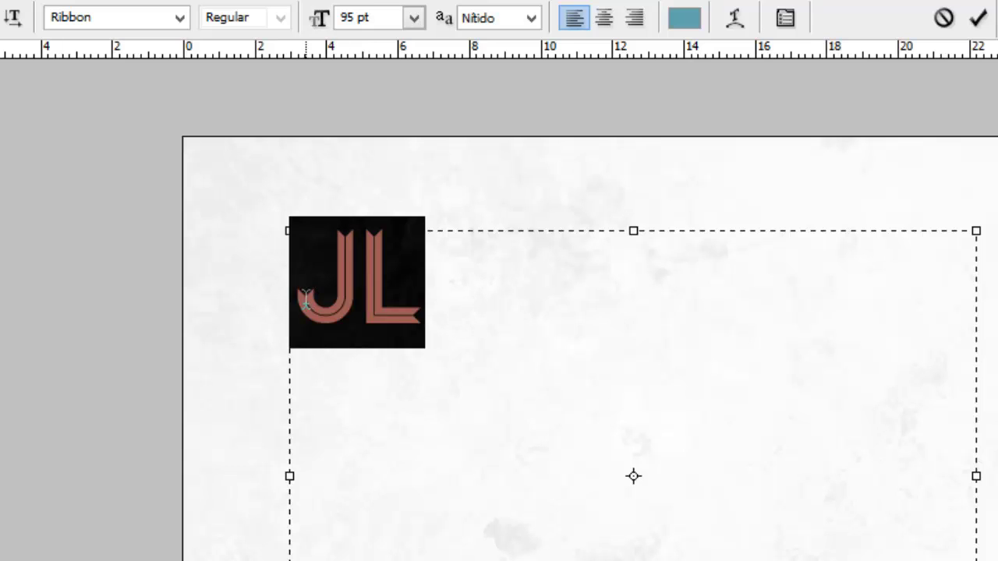
click(109, 17)
drag(449, 296, 301, 294)
click(358, 19)
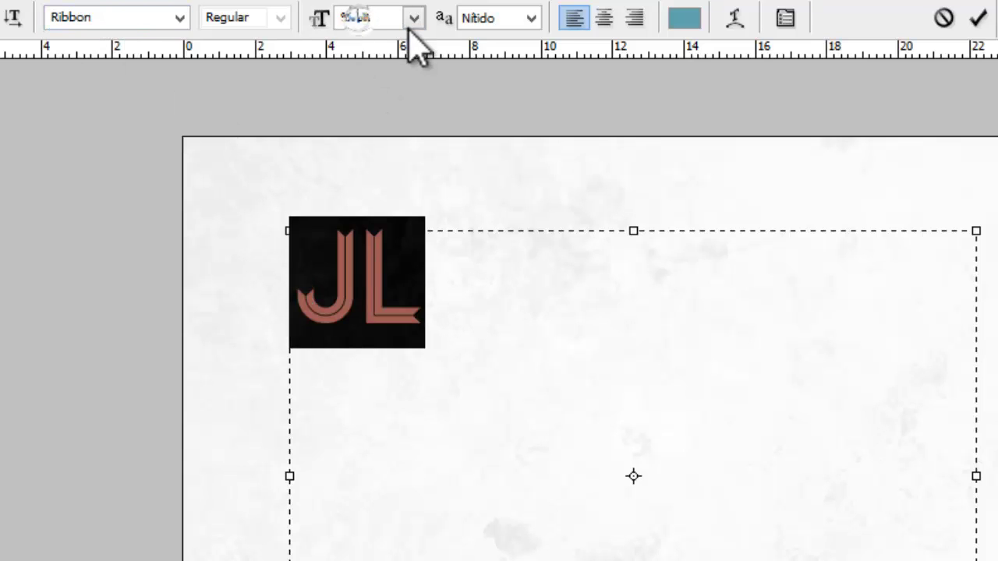
text(400)
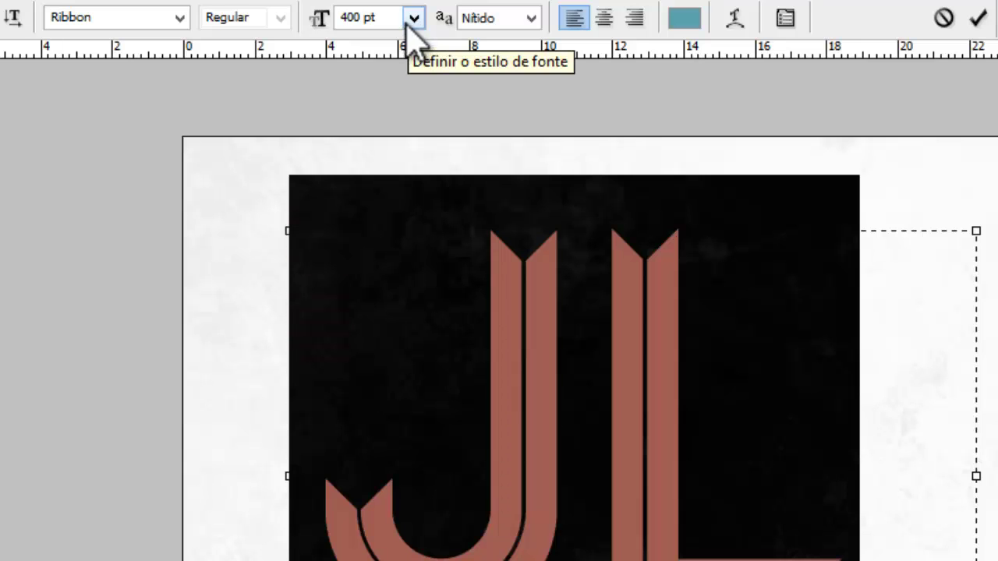
Tighten the spacing between the letters J and L and move the text towards the centre of the canvas
ctrl+click(726, 449)
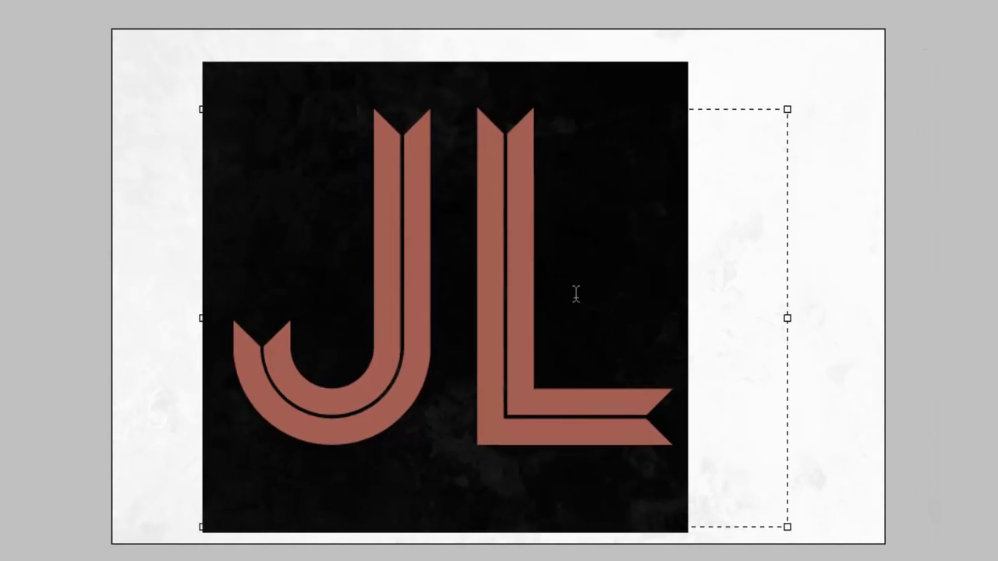
key(alt+Left)
key(alt+Left)
key(alt+Left)
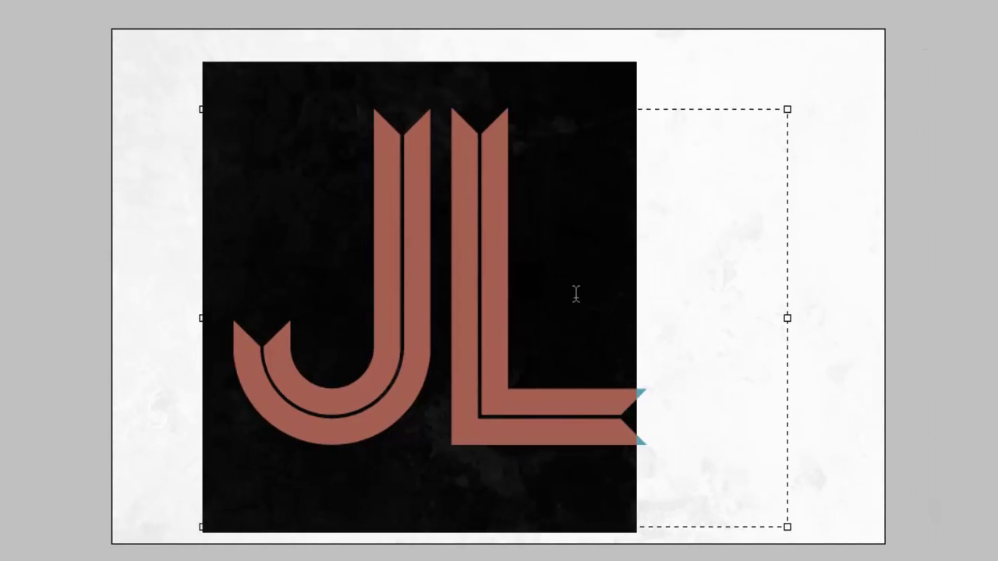
click(576, 293)
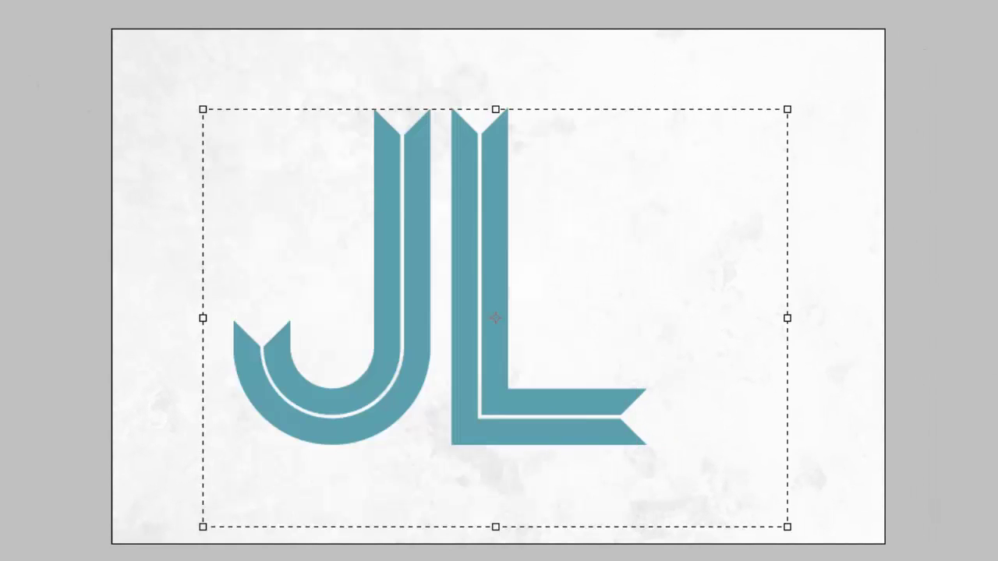
drag(419, 194, 474, 208)
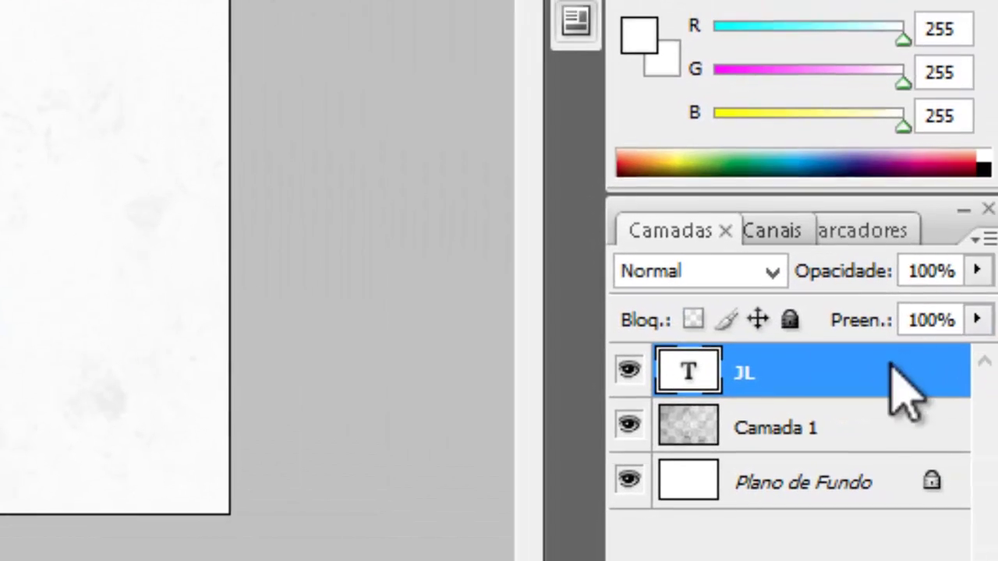
Rasterize the JL text layer and duplicate it within the same document
right_click(975, 388)
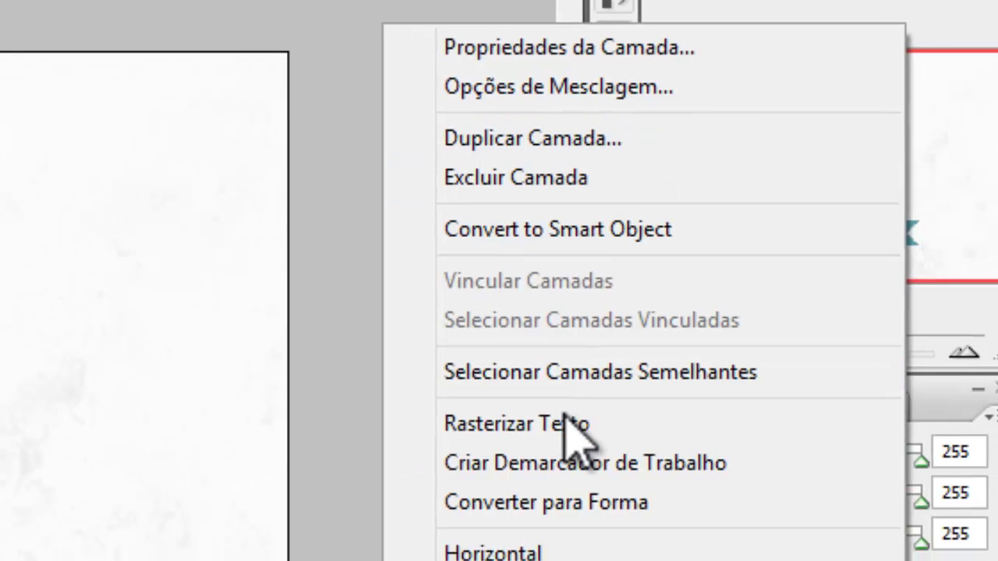
click(564, 424)
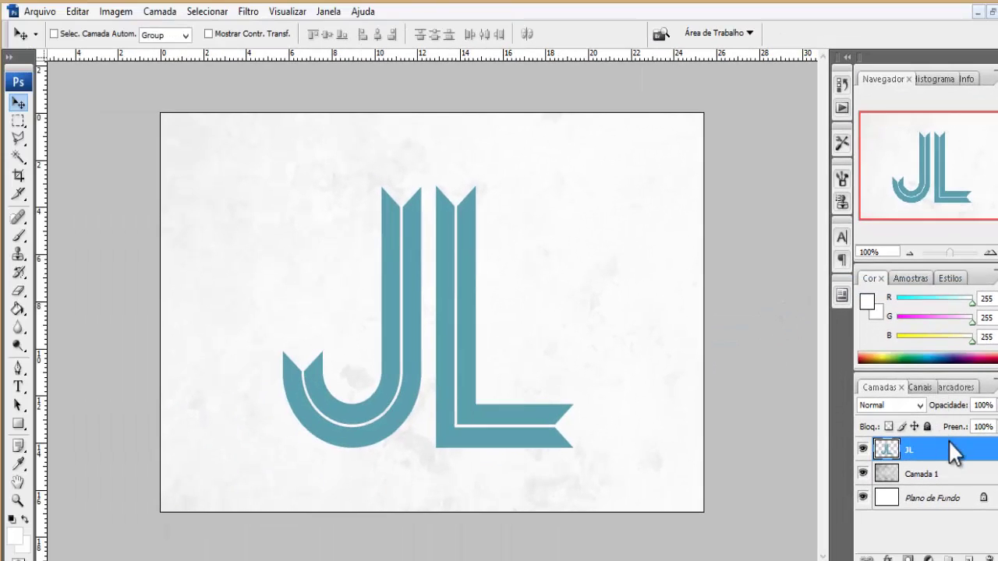
right_click(948, 443)
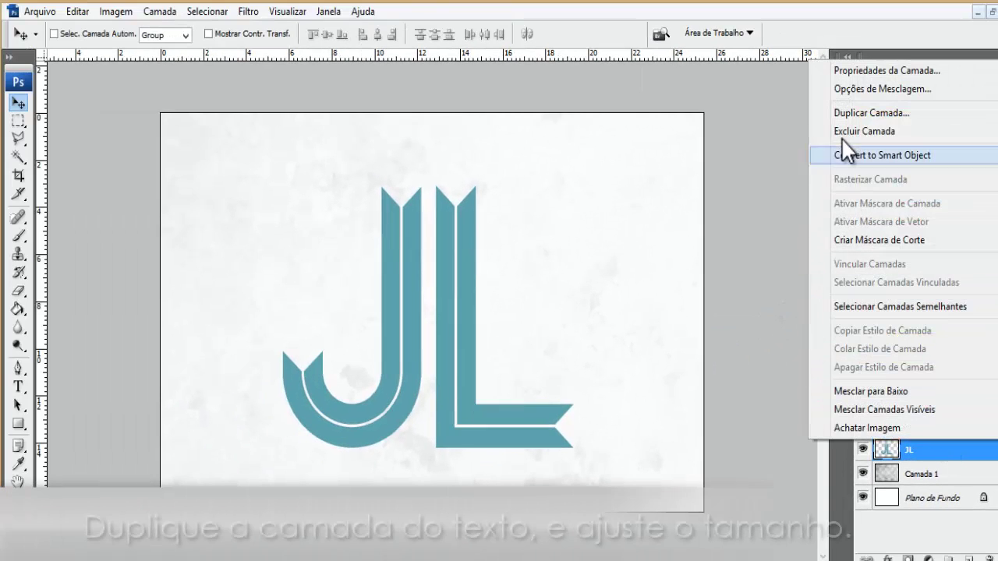
click(857, 113)
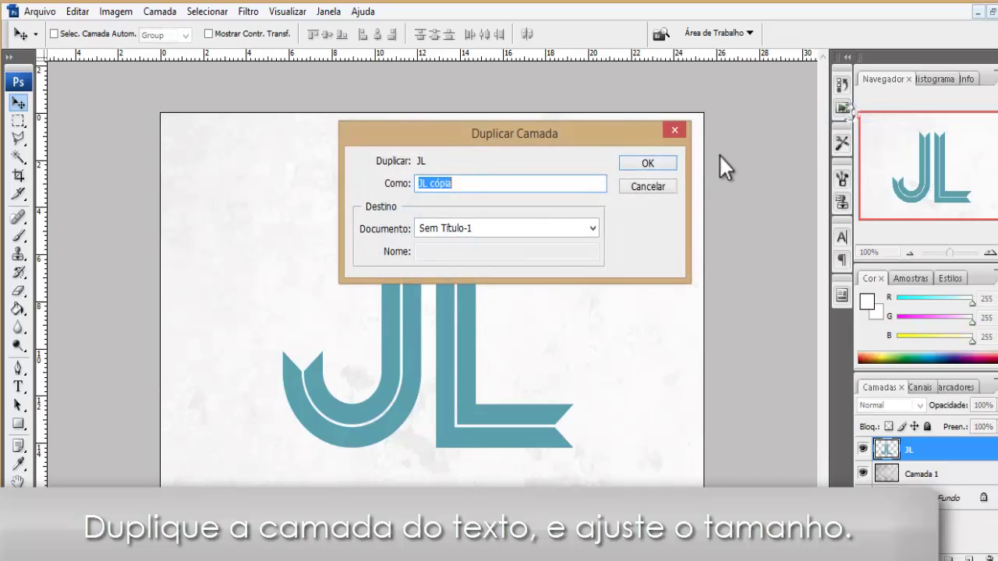
click(642, 165)
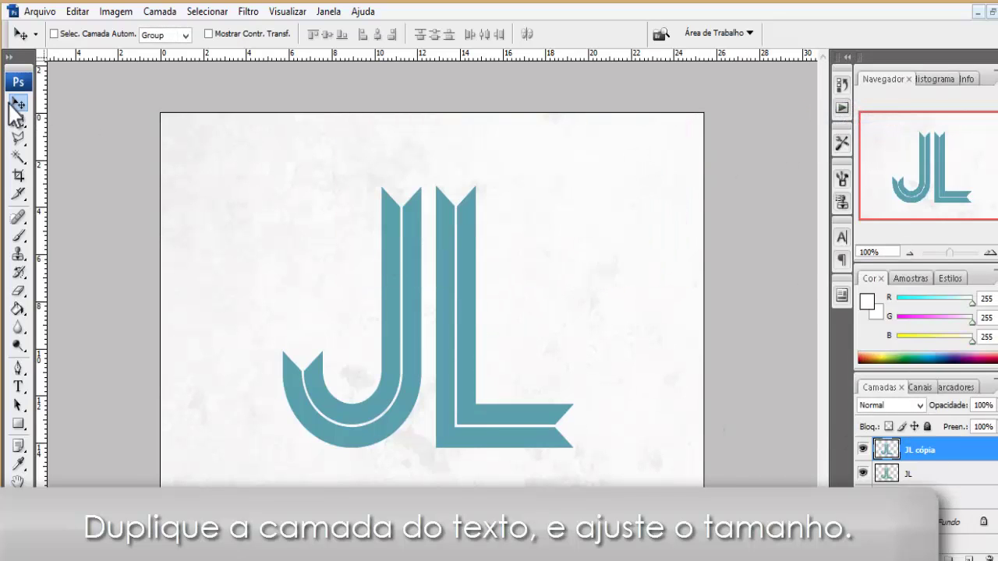
Scale the duplicated JL lettering up proportionally to about 103%
drag(503, 347, 366, 289)
key(ctrl+z)
key(ctrl+t)
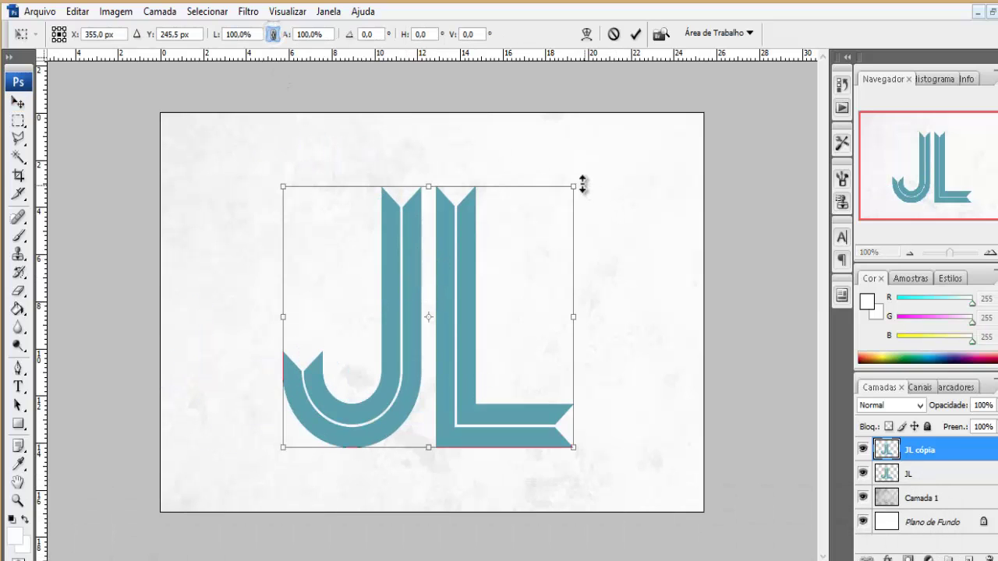
drag(577, 184, 584, 171)
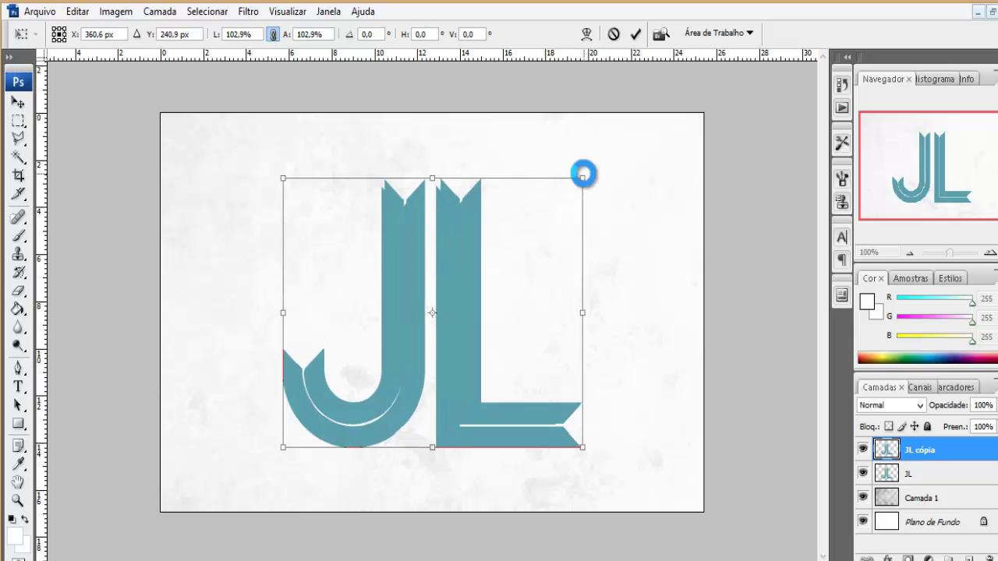
key(Return)
Rotate the JL copy slightly counterclockwise and shift it so its letters overlap the original lettering at an angle
key(ctrl+t)
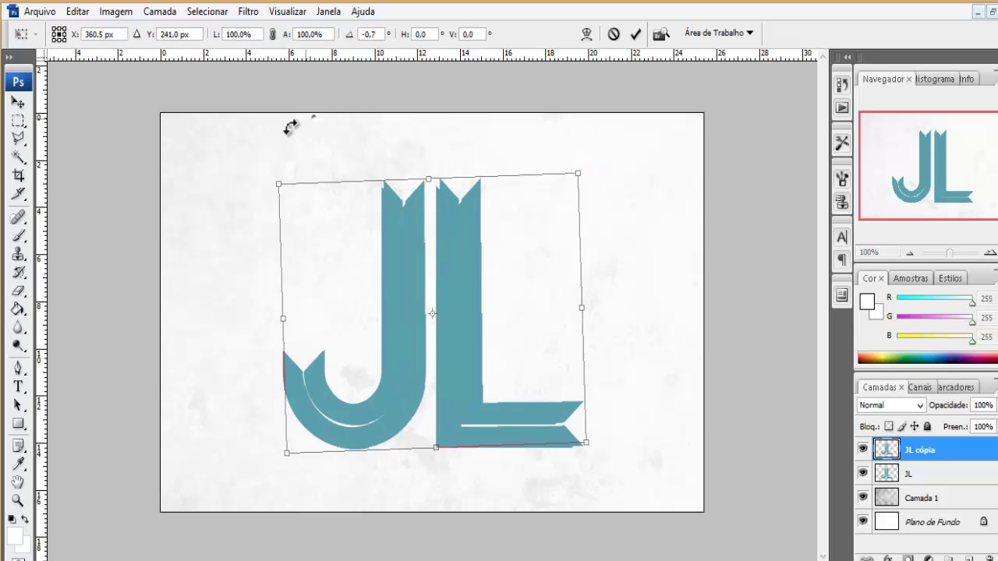
drag(289, 127, 264, 144)
key(Return)
drag(455, 240, 431, 250)
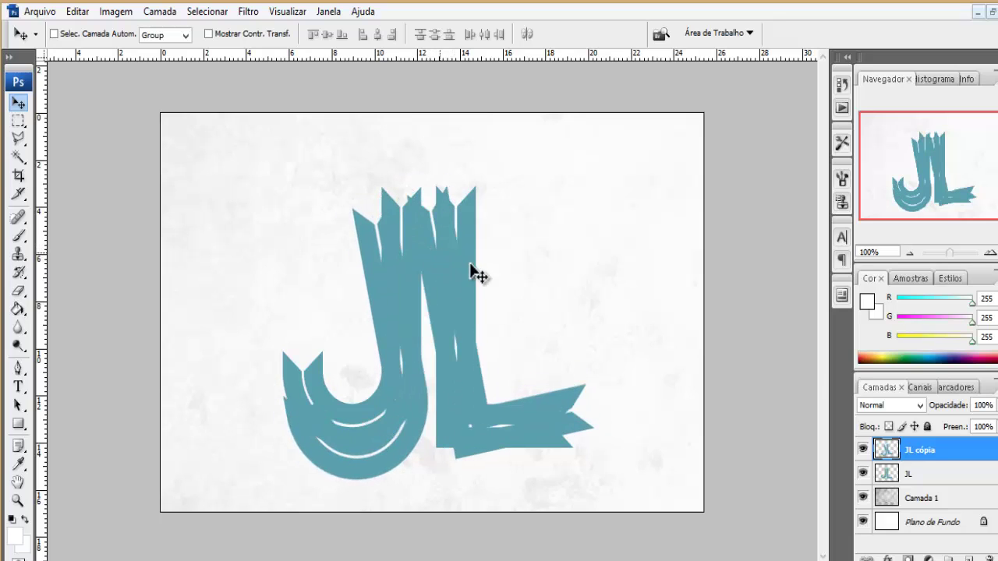
key(Up)
key(Up)
key(Right)
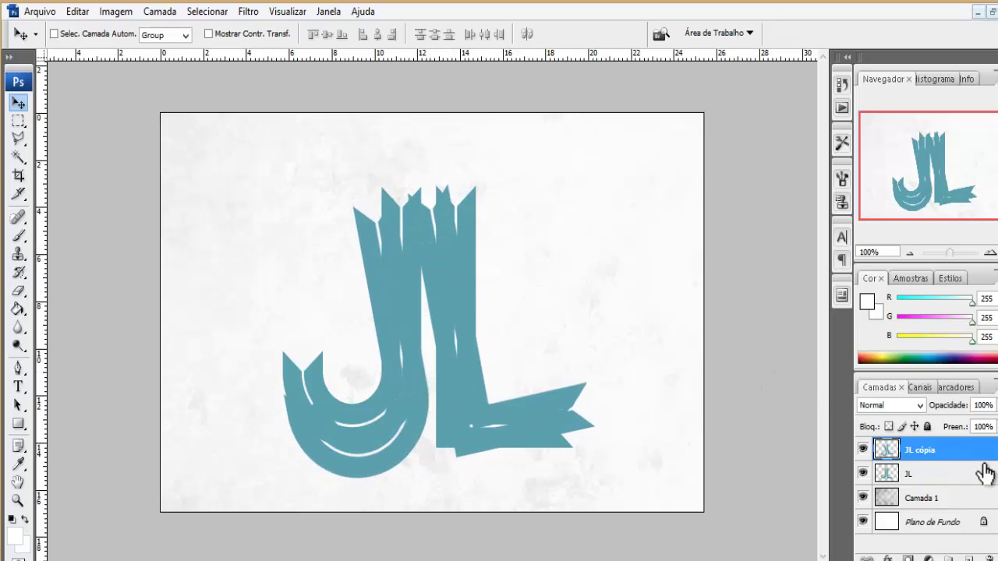
Apply a Color Overlay in green 8dc36f to the JL copy layer
double_click(971, 450)
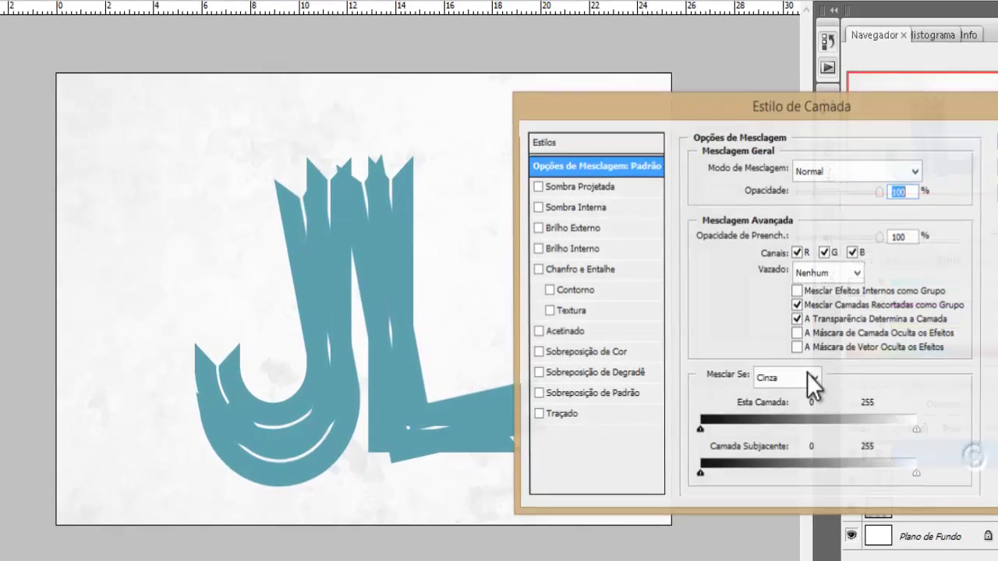
click(629, 359)
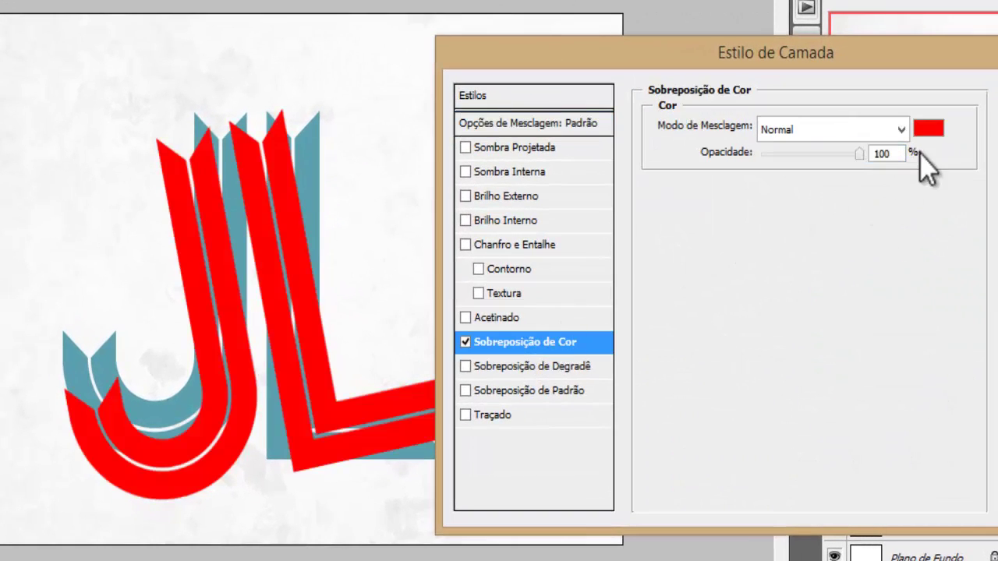
click(929, 134)
drag(902, 263, 902, 331)
drag(856, 283, 655, 186)
mouse_move(721, 240)
mouse_down()
mouse_move(731, 238)
mouse_move(720, 179)
mouse_move(723, 192)
mouse_up()
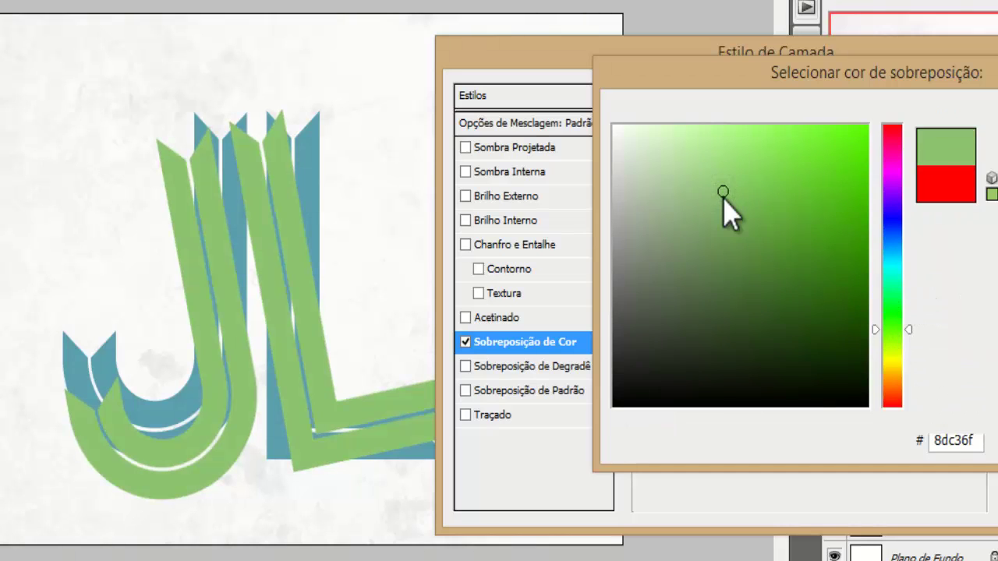
key(Return)
key(Return)
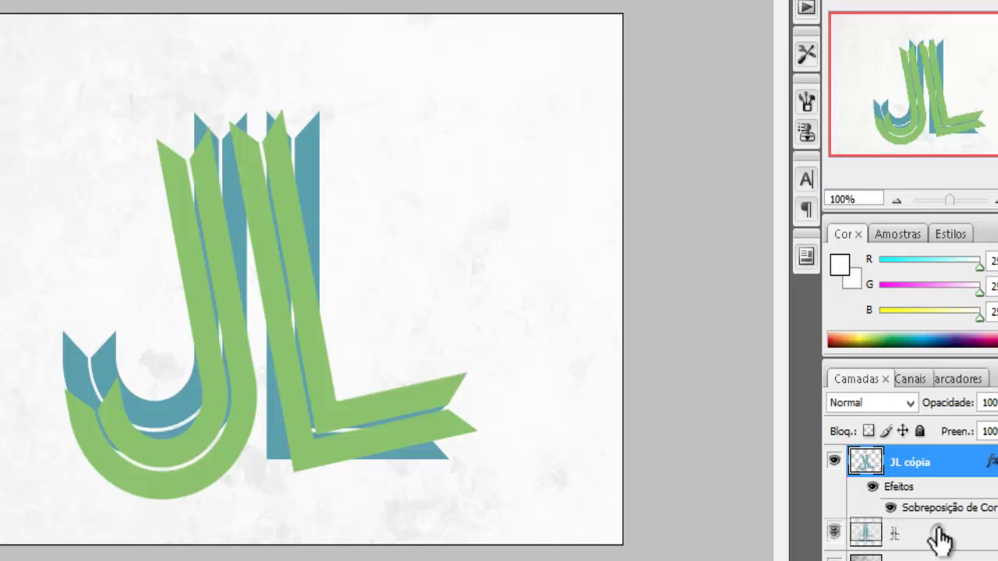
Merge the original JL layer and its green copy into one layer
click(941, 538)
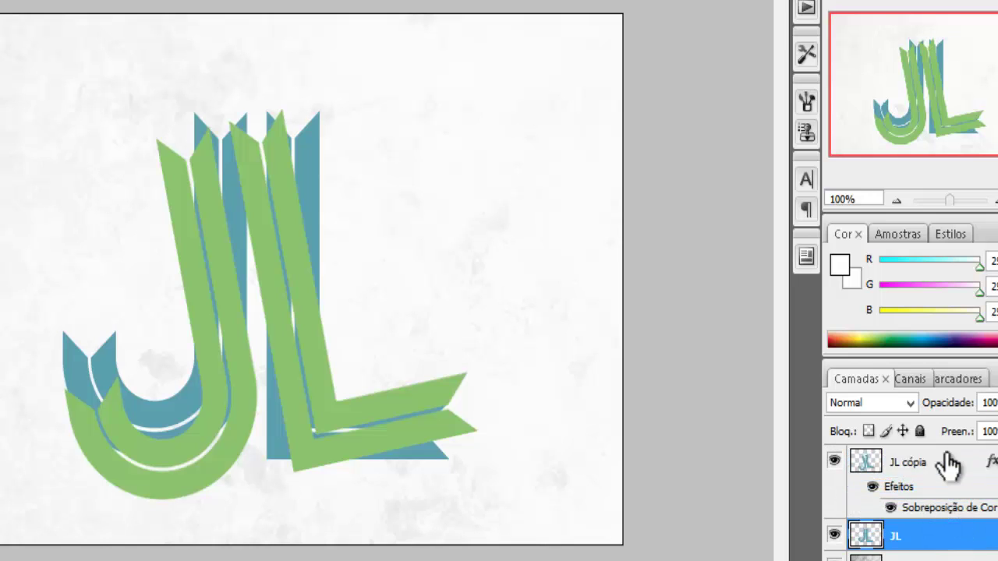
drag(949, 465, 949, 466)
key(ctrl+bracketleft)
ctrl+click(945, 468)
right_click(946, 471)
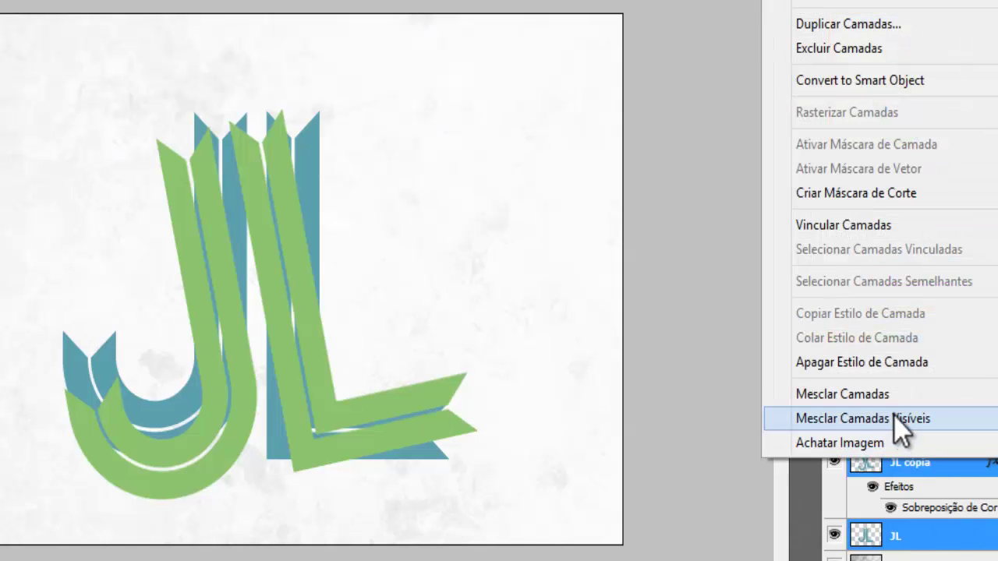
click(889, 395)
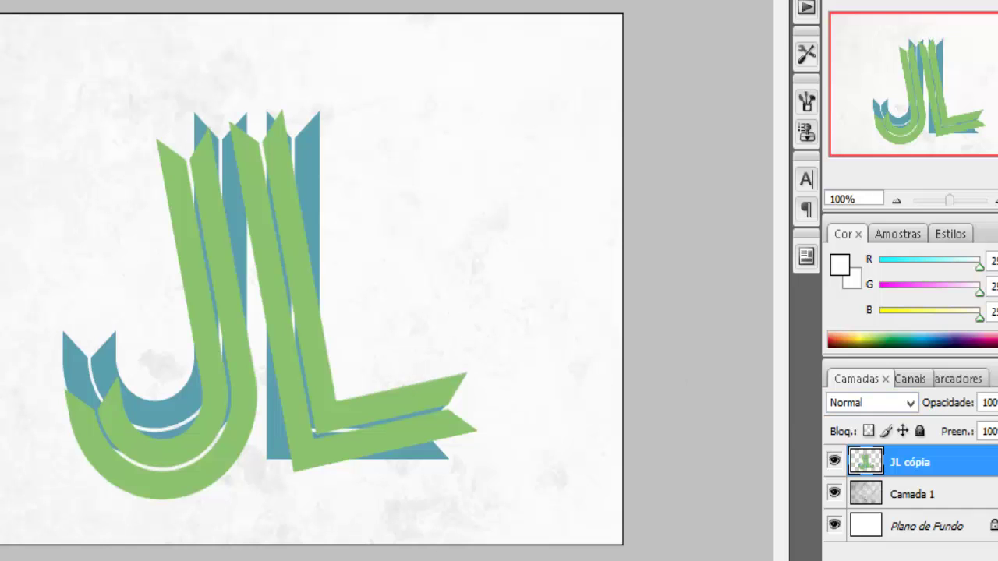
Add a drop shadow to the merged lettering with 34% opacity, 0 px distance and 5 px size
double_click(861, 463)
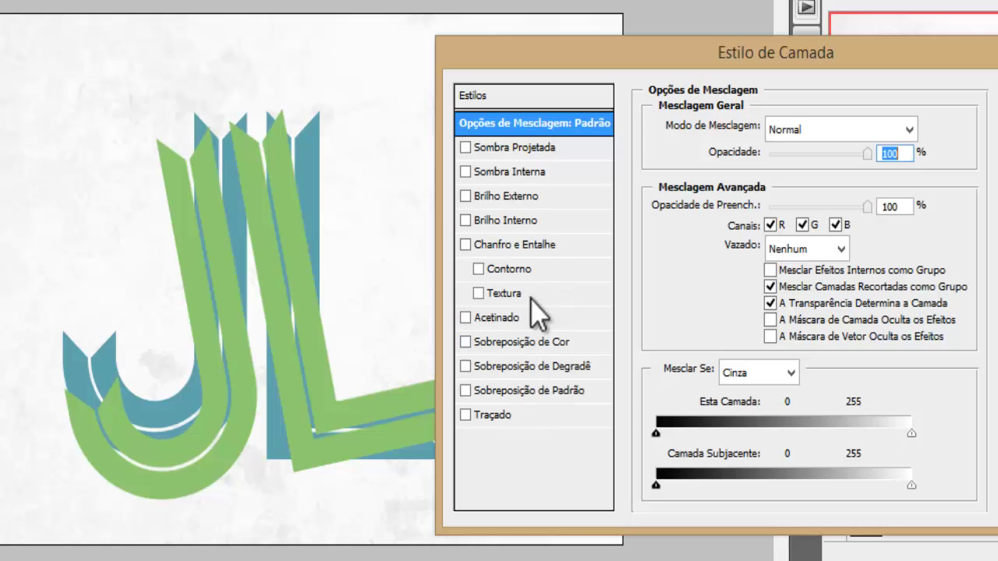
click(524, 148)
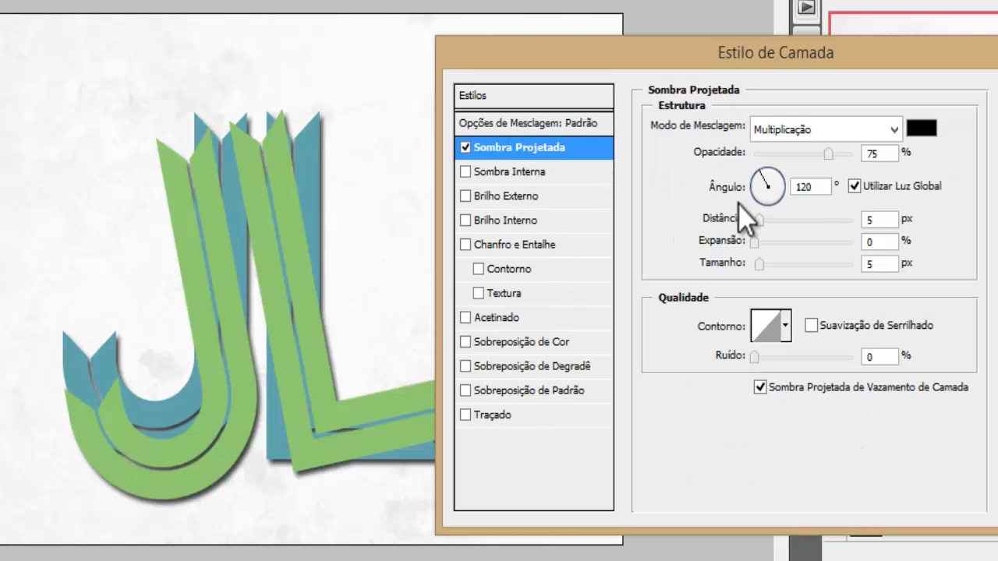
drag(763, 220, 708, 228)
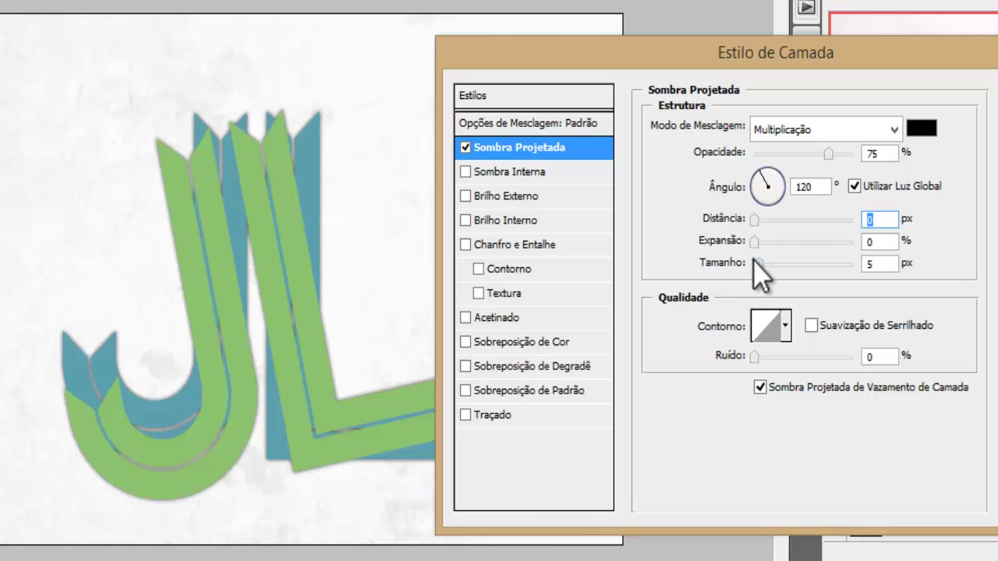
drag(756, 264, 665, 241)
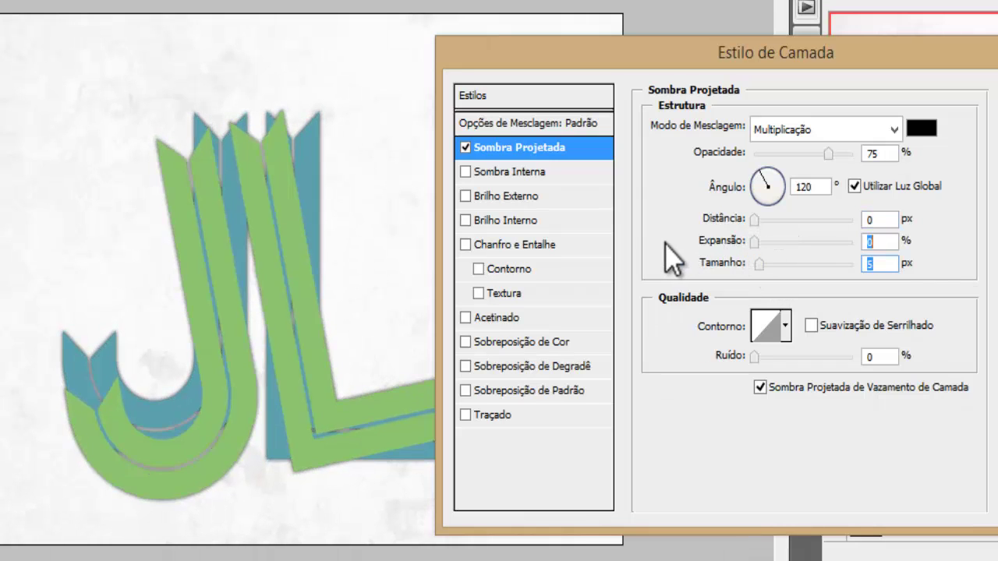
drag(828, 156, 786, 152)
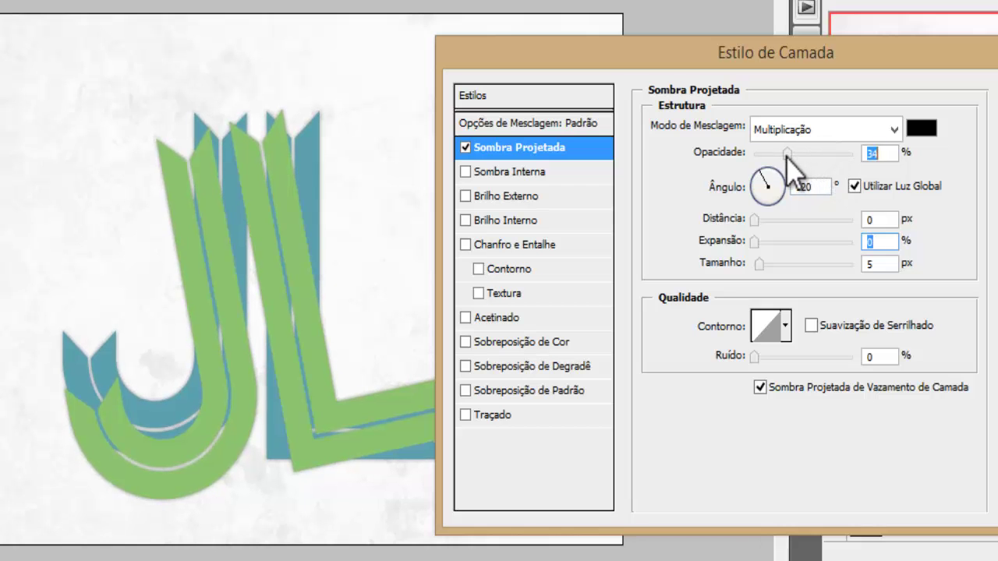
key(Return)
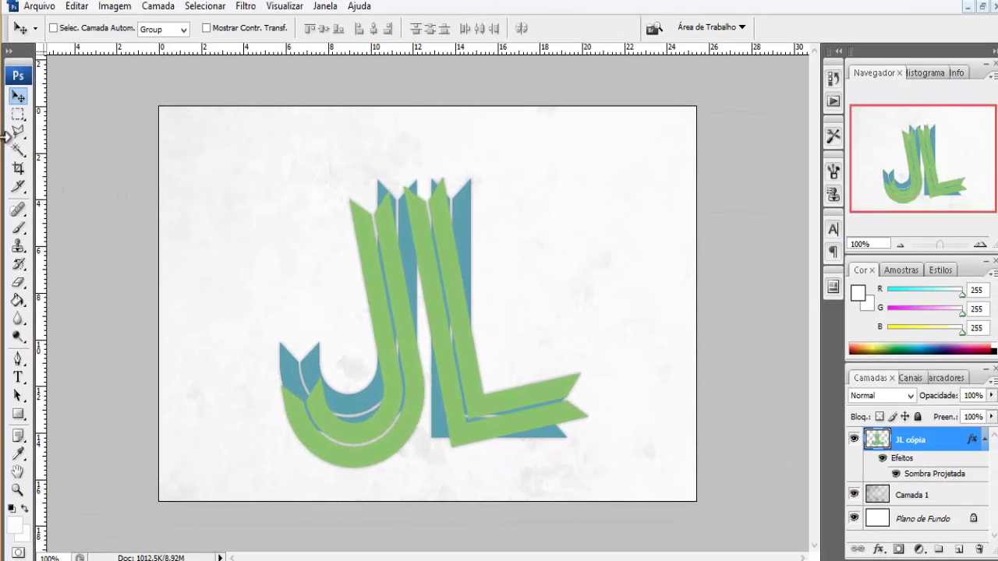
Outline part of the green J's upper stem with the Polygonal Lasso and cut it onto a new layer
click(17, 132)
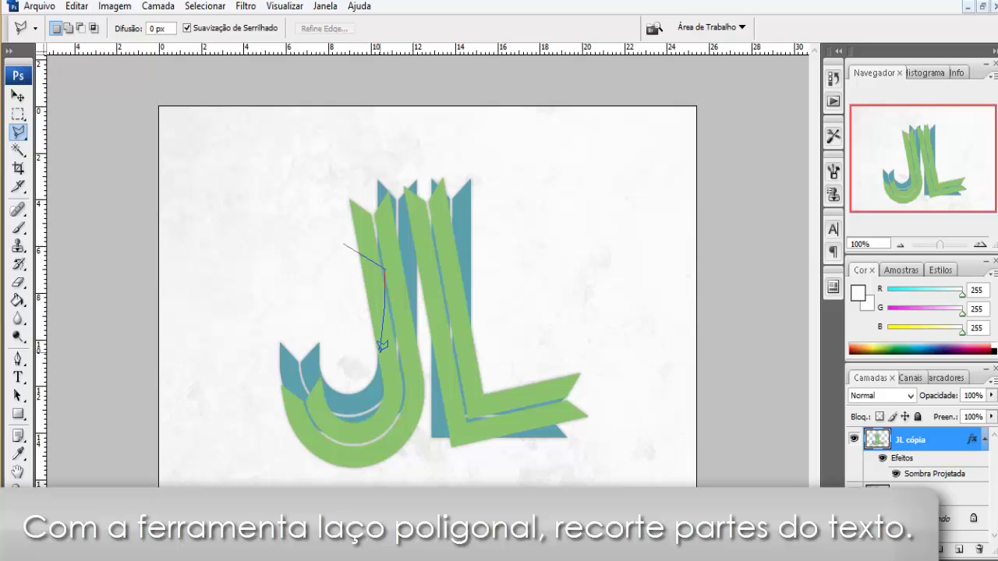
click(341, 254)
key(ctrl+shift+j)
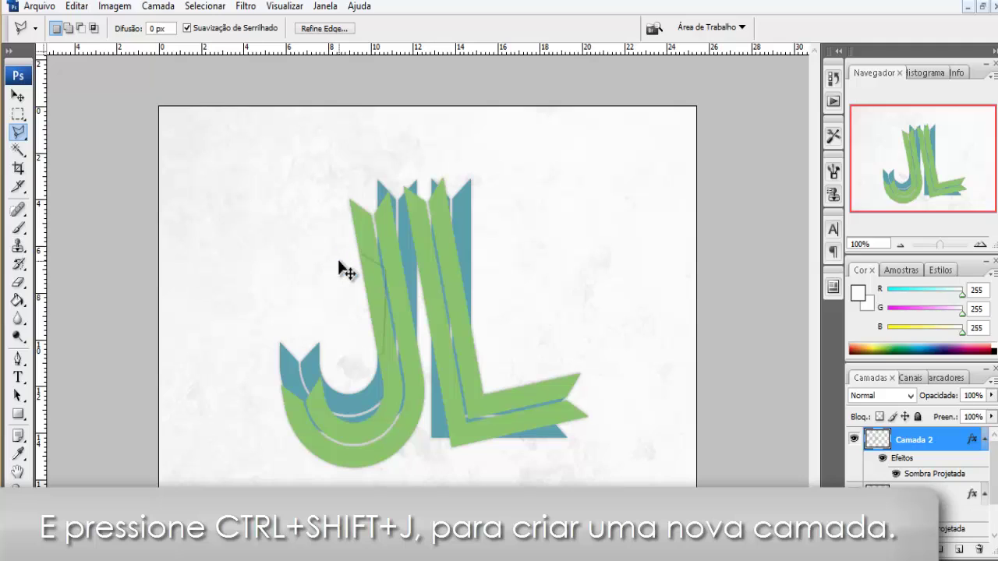
Outline a piece of the green J's bottom curve on the JL copy layer and cut it onto a new layer
click(914, 495)
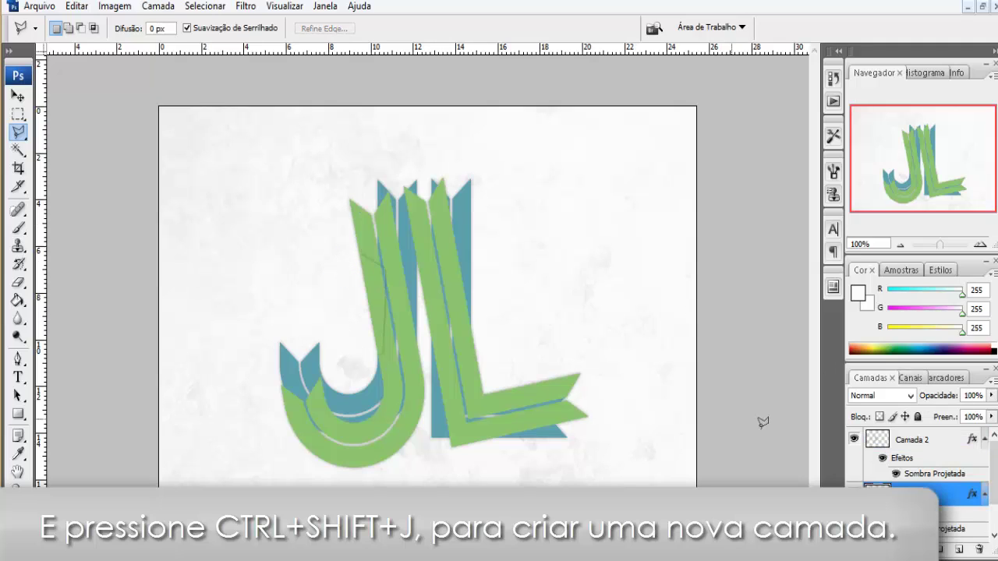
click(319, 469)
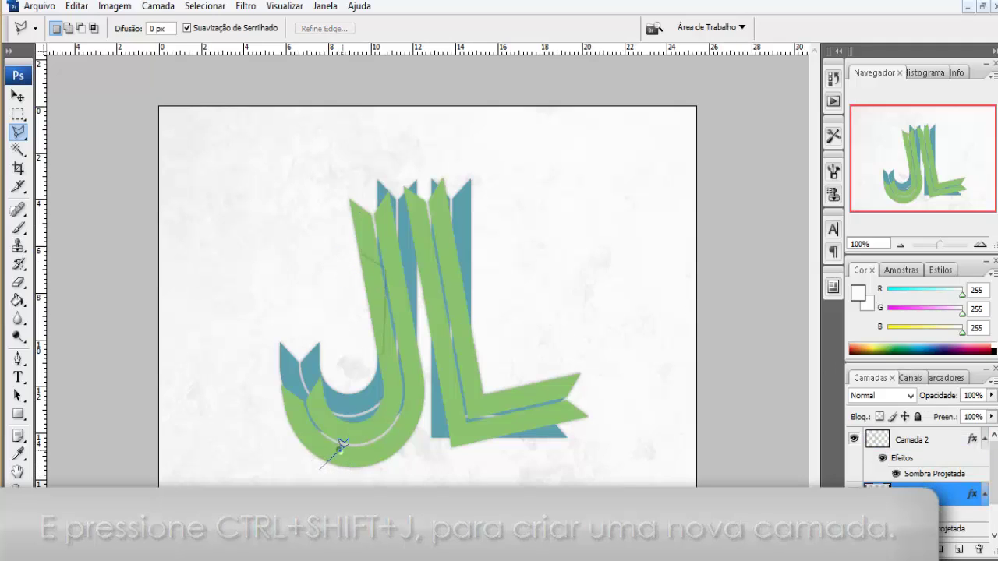
click(340, 450)
click(373, 446)
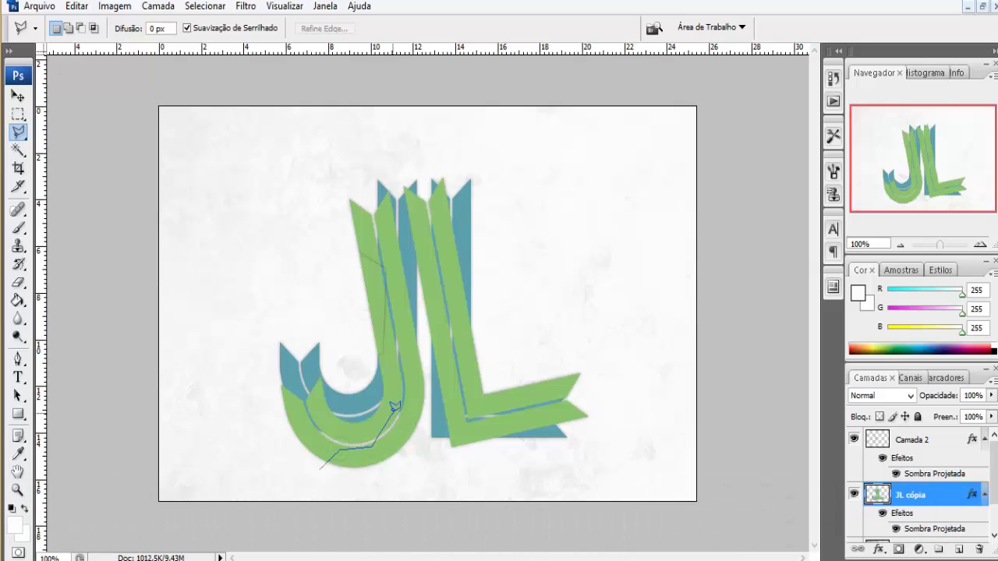
click(316, 480)
key(ctrl+j)
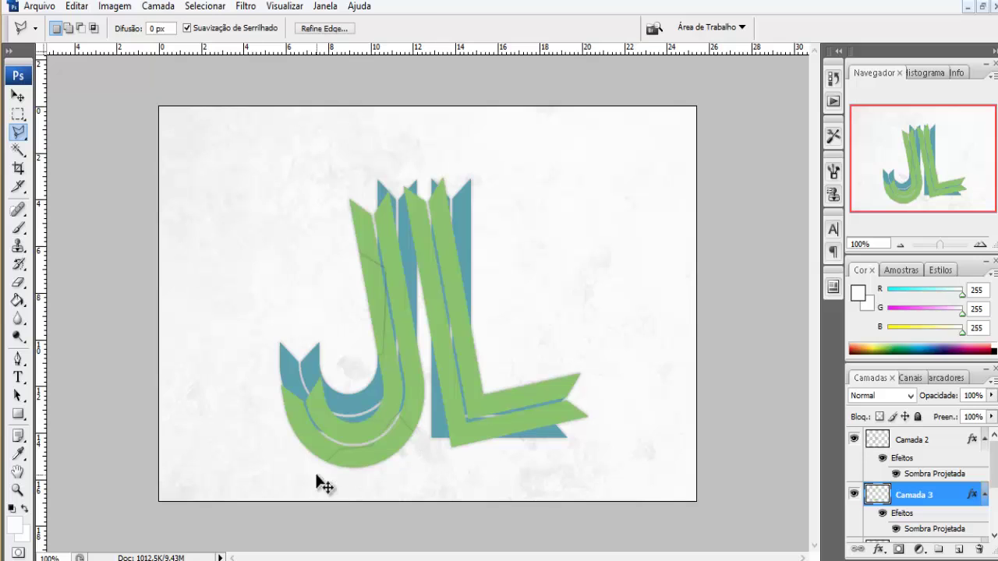
Outline the lower ribbon end of the green L's foot on the JL copy layer and cut it onto a new layer
scroll(916, 484, down, 1)
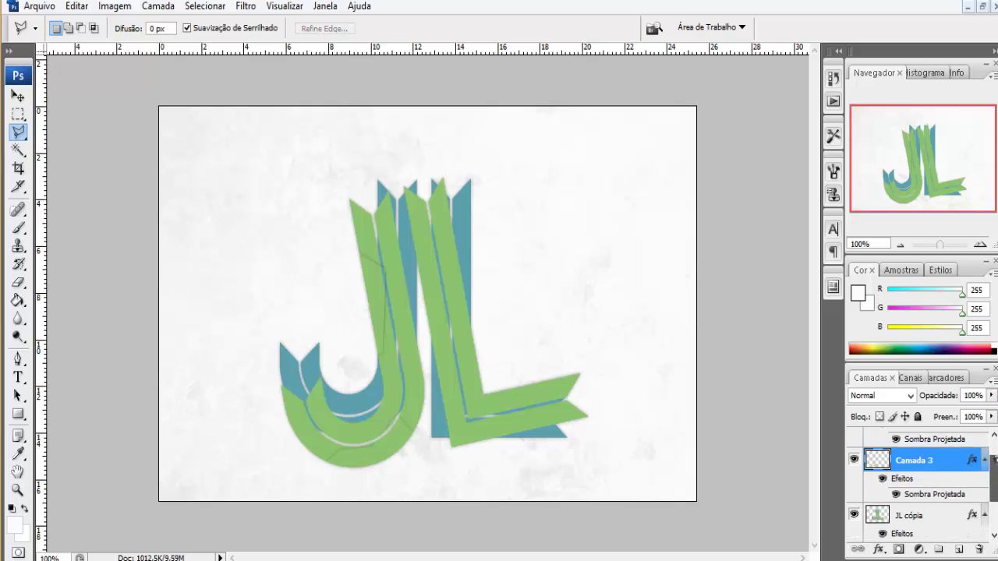
click(917, 501)
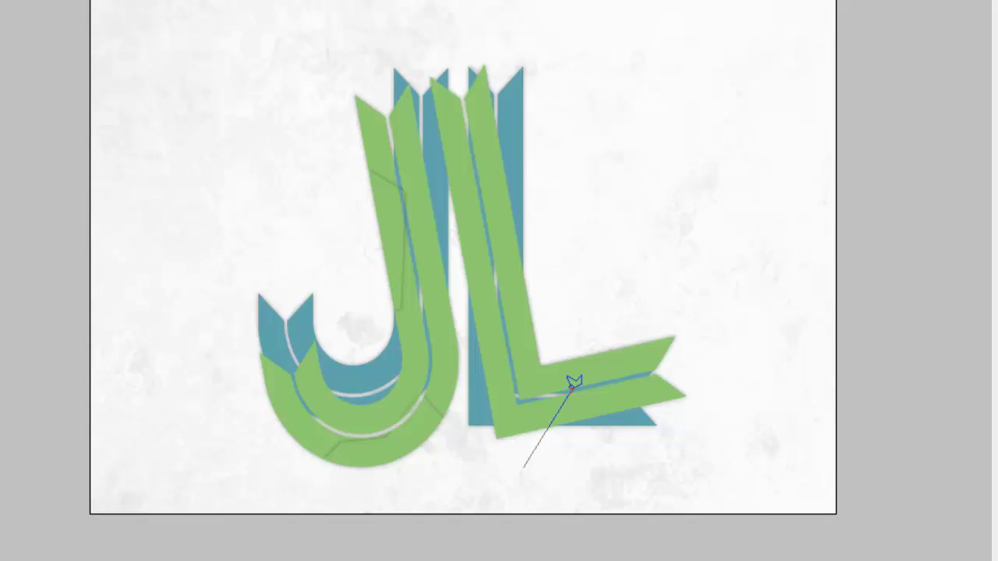
click(504, 411)
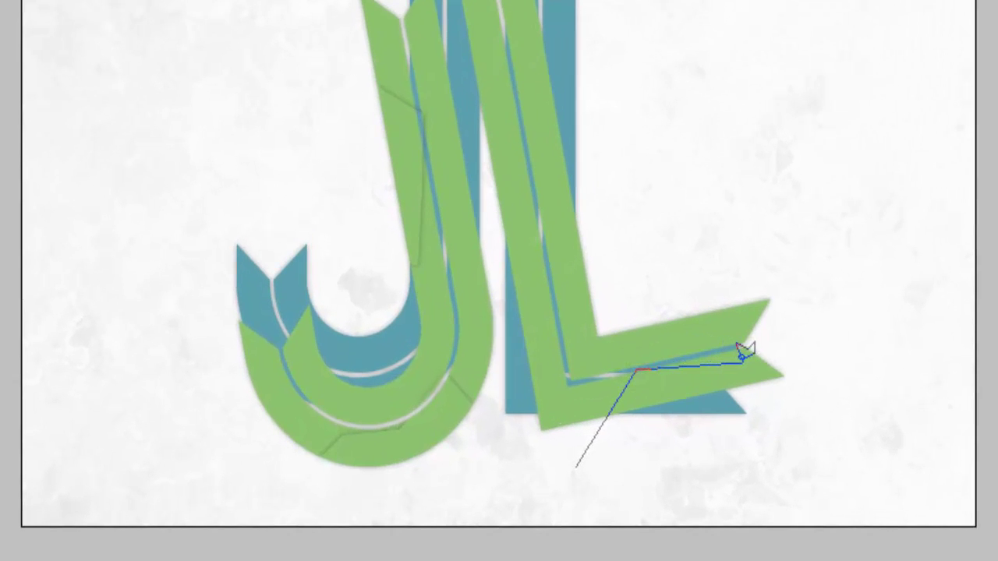
click(702, 456)
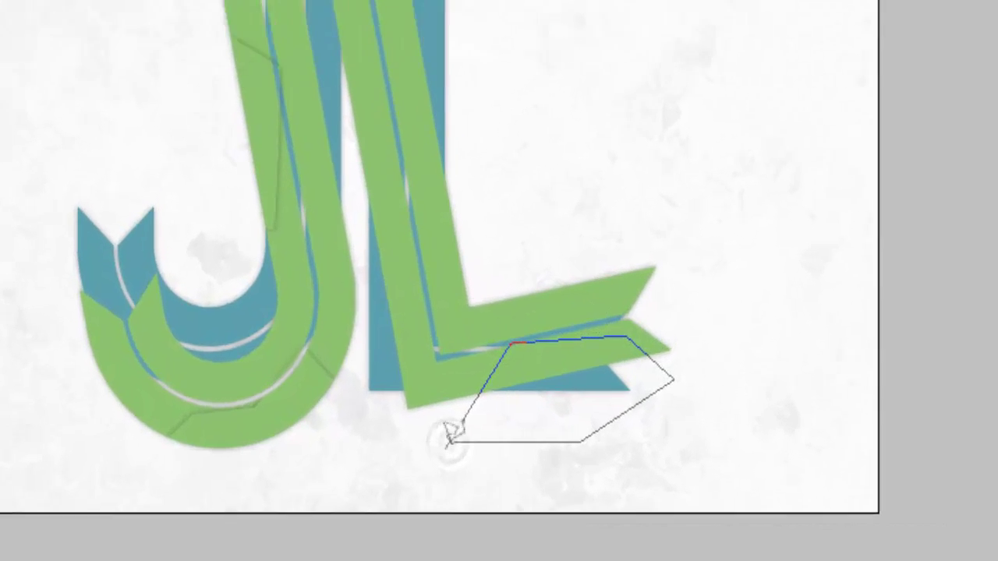
click(576, 466)
key(ctrl+j)
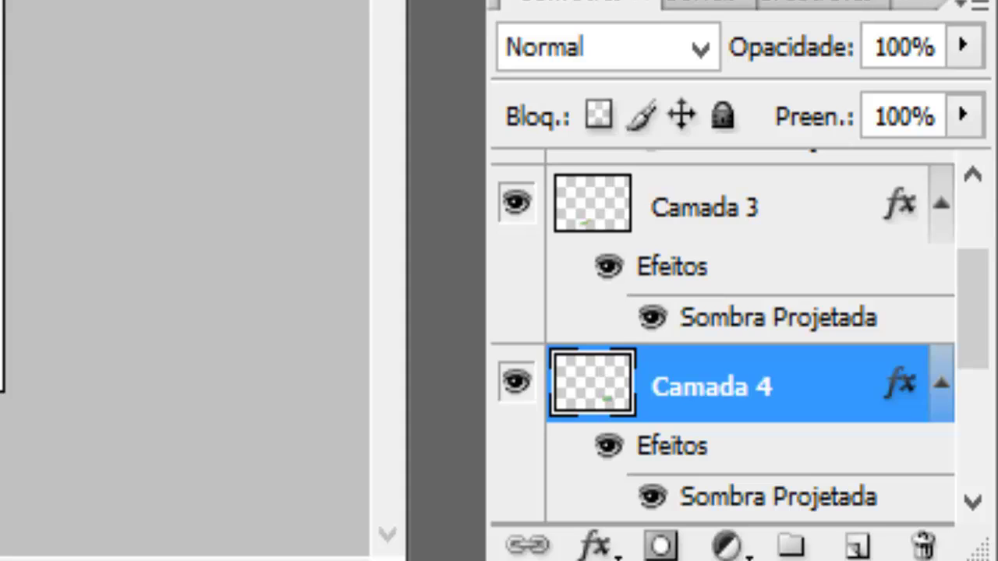
Outline a piece of the green L's stem on the JL copy layer and cut it onto a new layer
scroll(974, 301, down, 2)
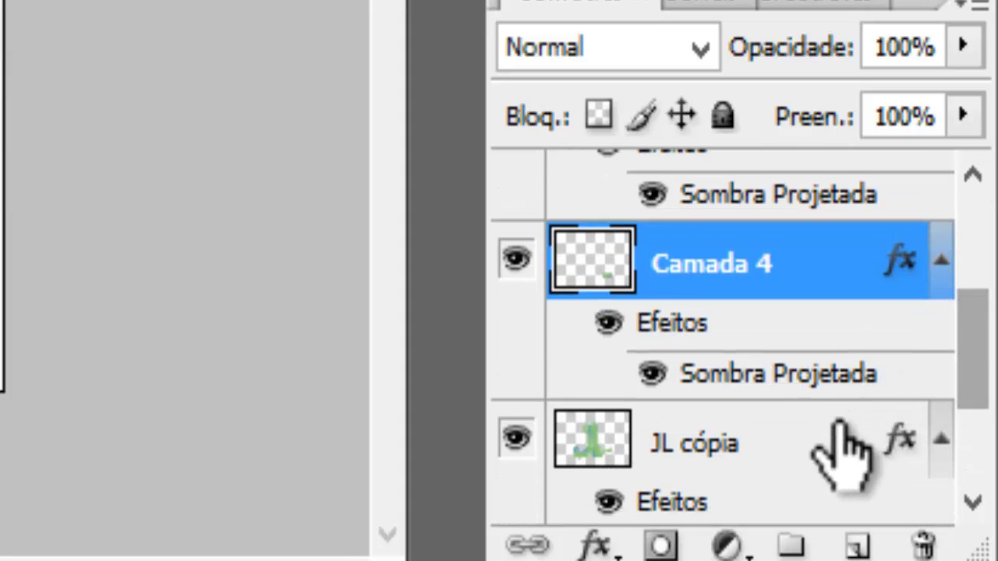
click(834, 440)
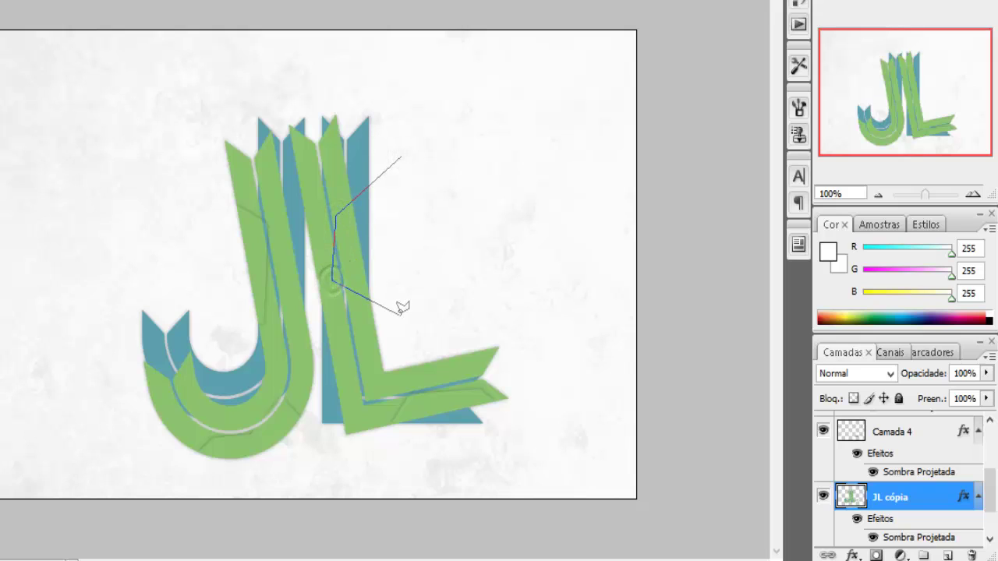
click(397, 162)
key(ctrl+j)
Move the cut piece of the green J's upper stem on Camada 2 away from the letter and slightly shrink it to widen the gap
scroll(906, 475, up, 3)
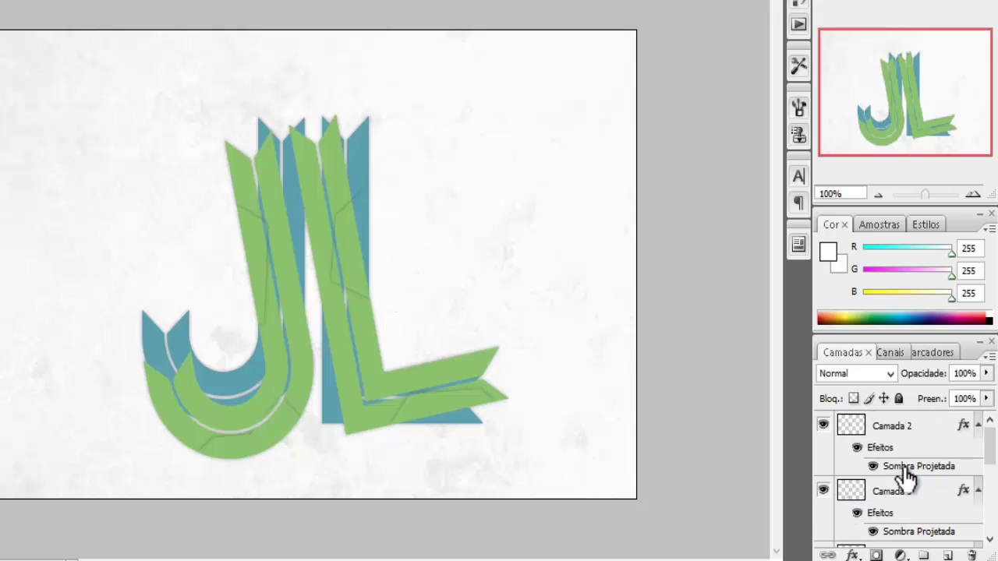
click(919, 437)
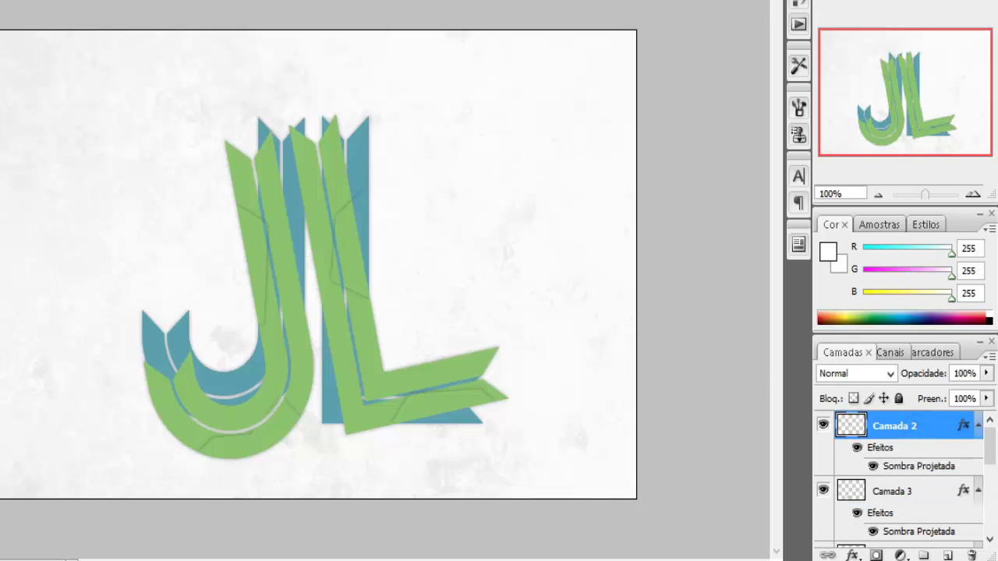
drag(218, 255, 220, 263)
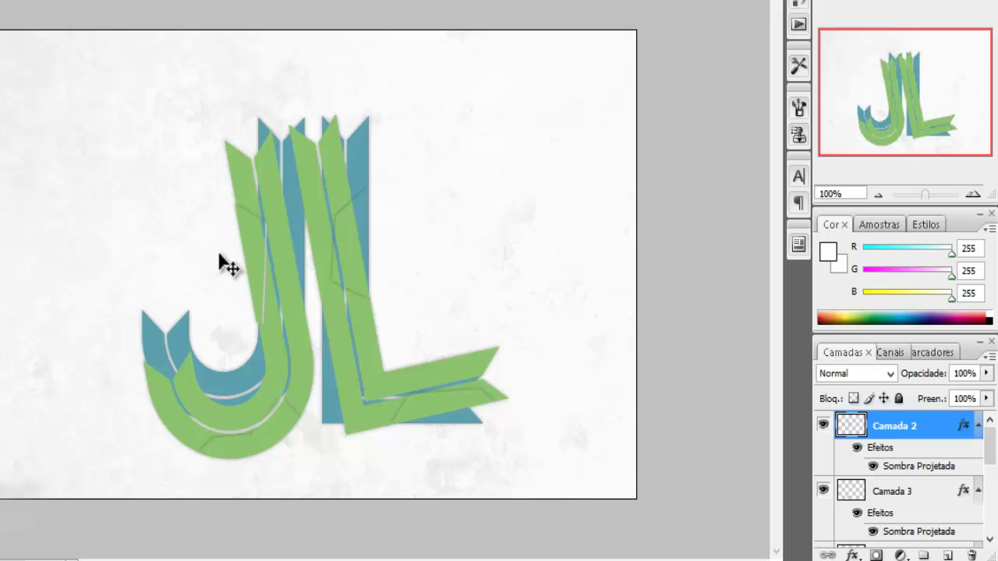
key(ctrl+t)
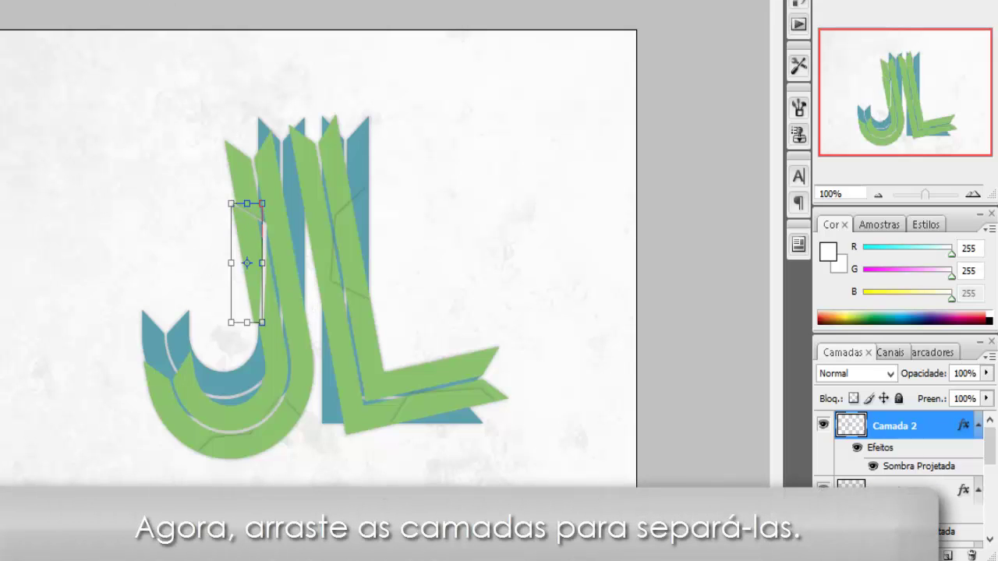
drag(264, 198, 259, 209)
key(Return)
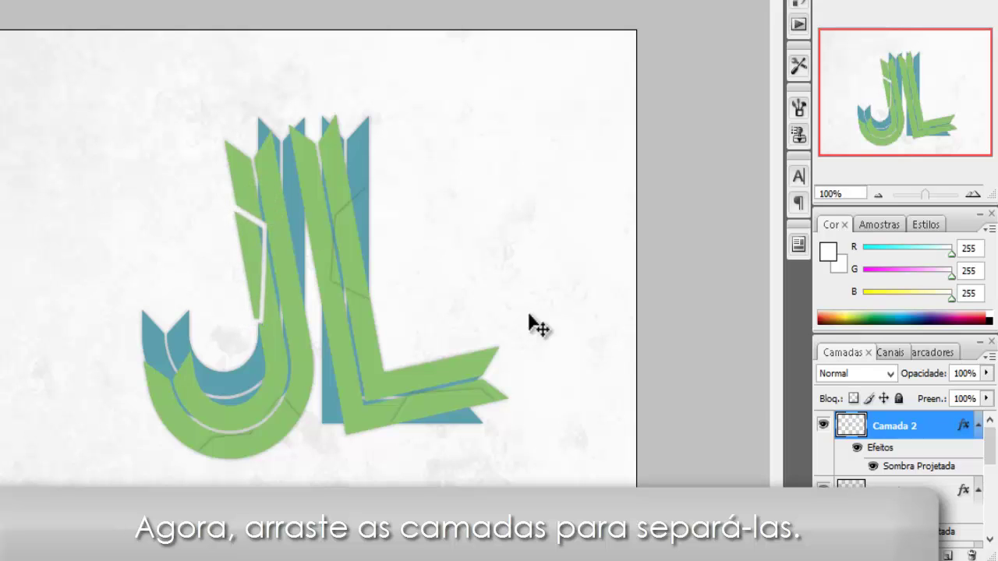
Offset the J's bottom-curve piece on Camada 3, and offset and slightly shrink the L's foot piece on Camada 4
click(906, 493)
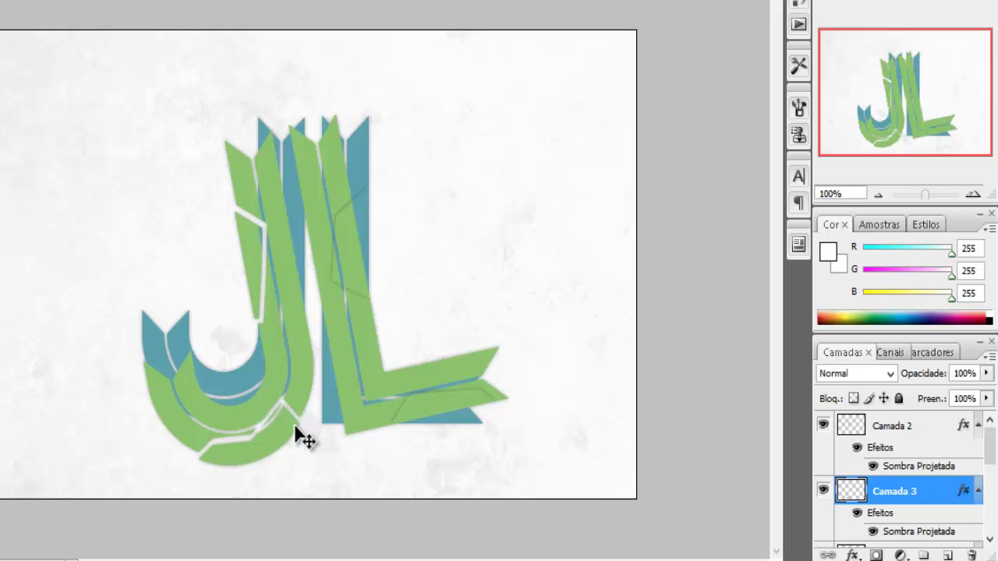
scroll(877, 529, down, 2)
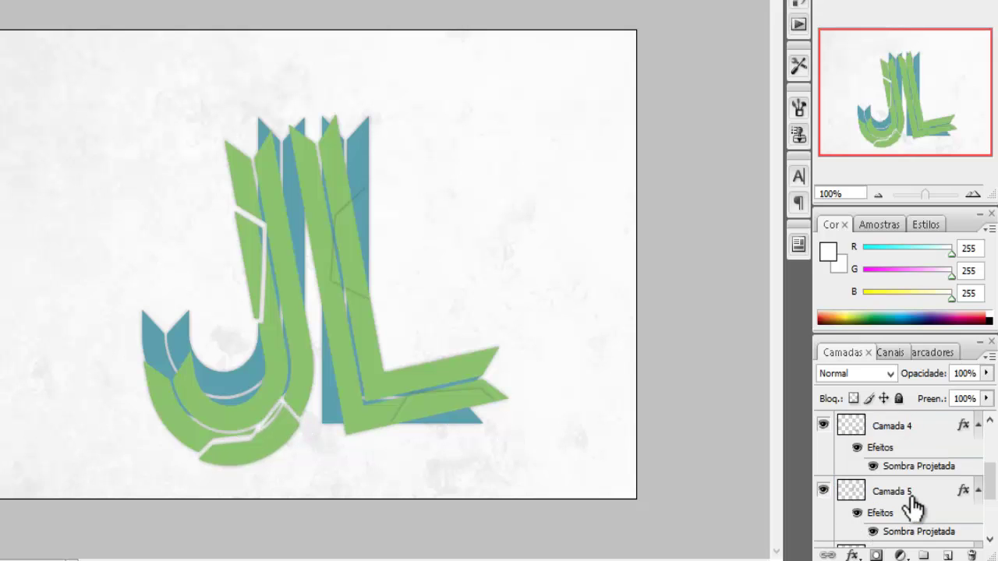
click(911, 498)
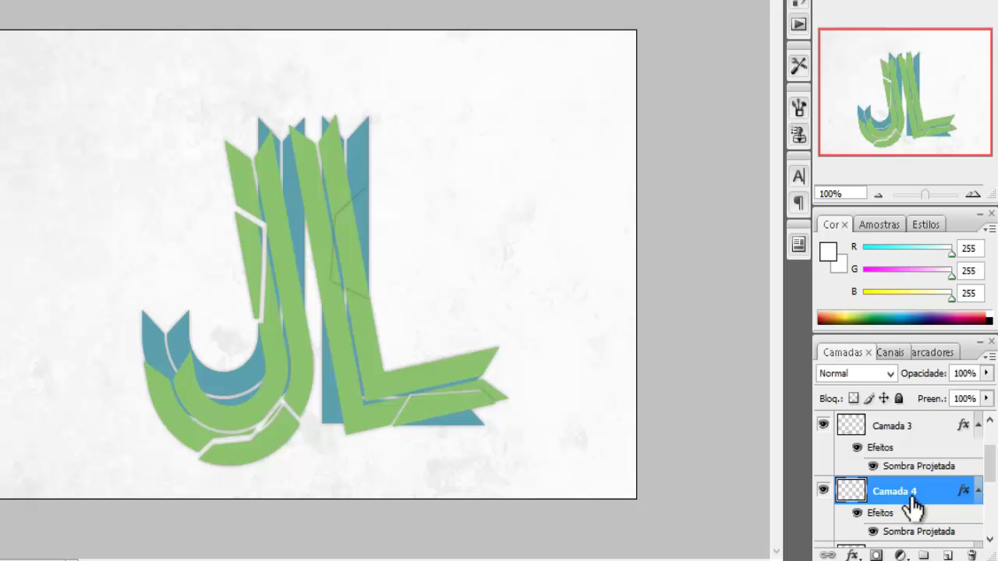
key(ctrl+t)
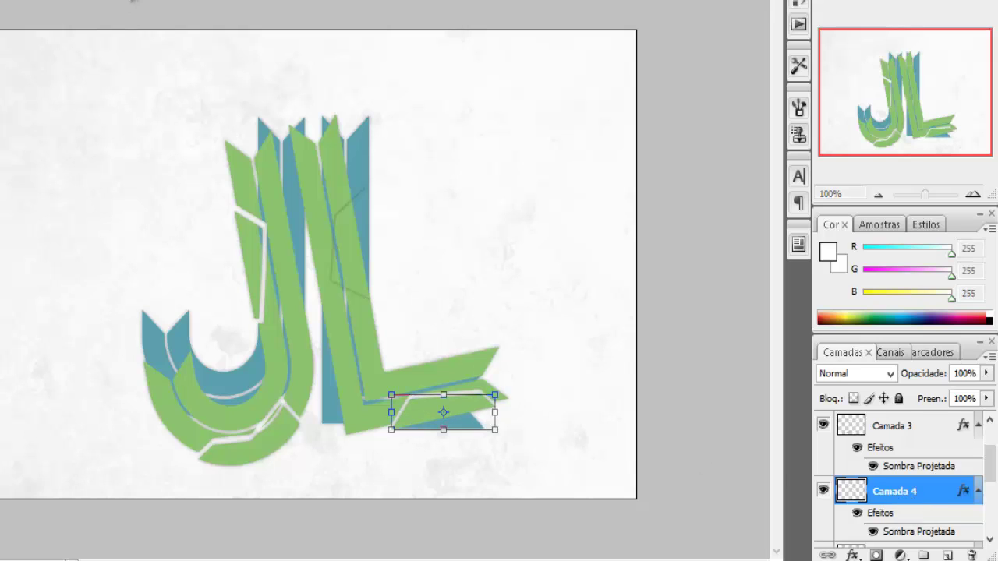
key(Return)
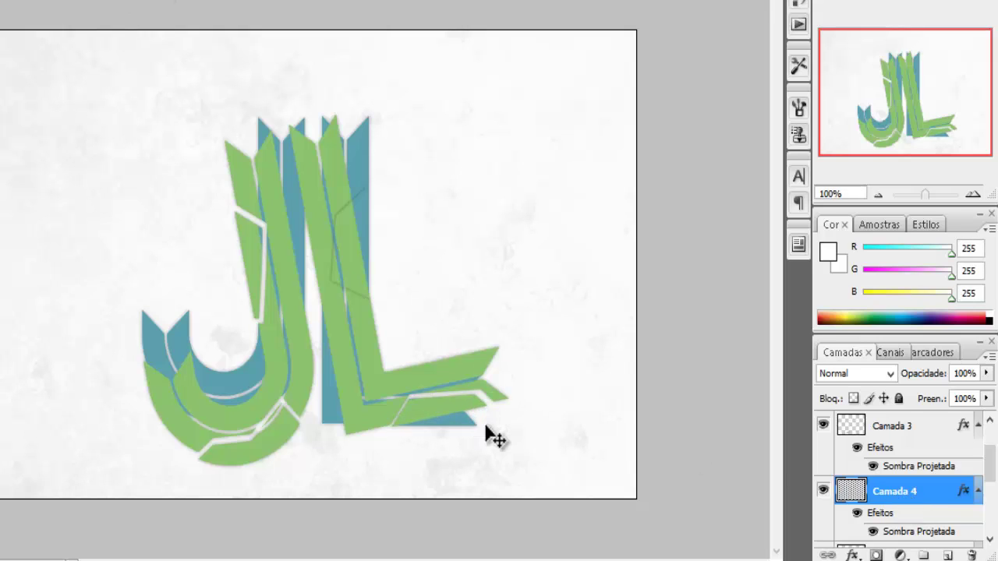
Offset the green L's stem piece on Camada 5 outward and slightly resize it to leave an even gap
scroll(920, 493, down, 2)
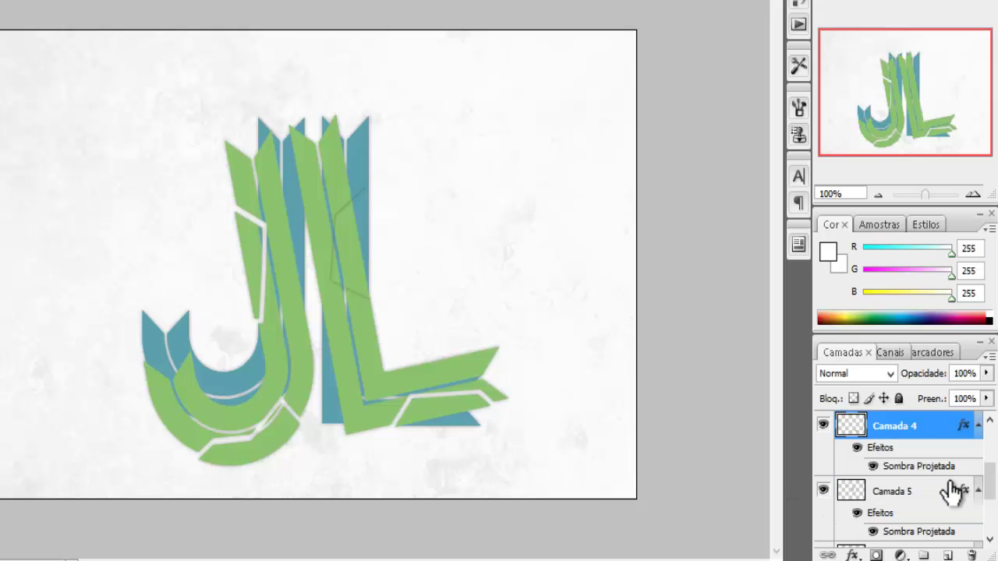
click(932, 491)
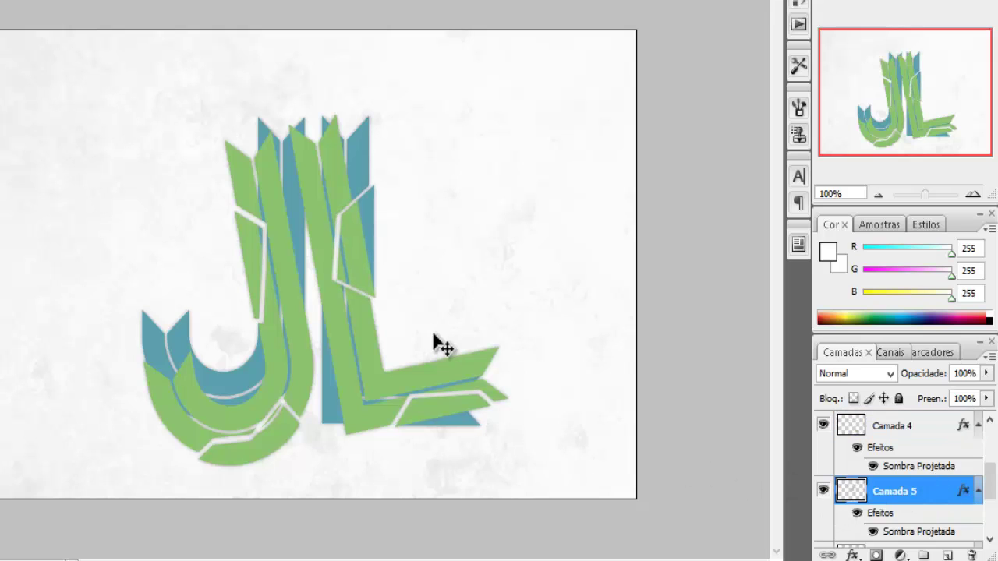
key(ctrl+t)
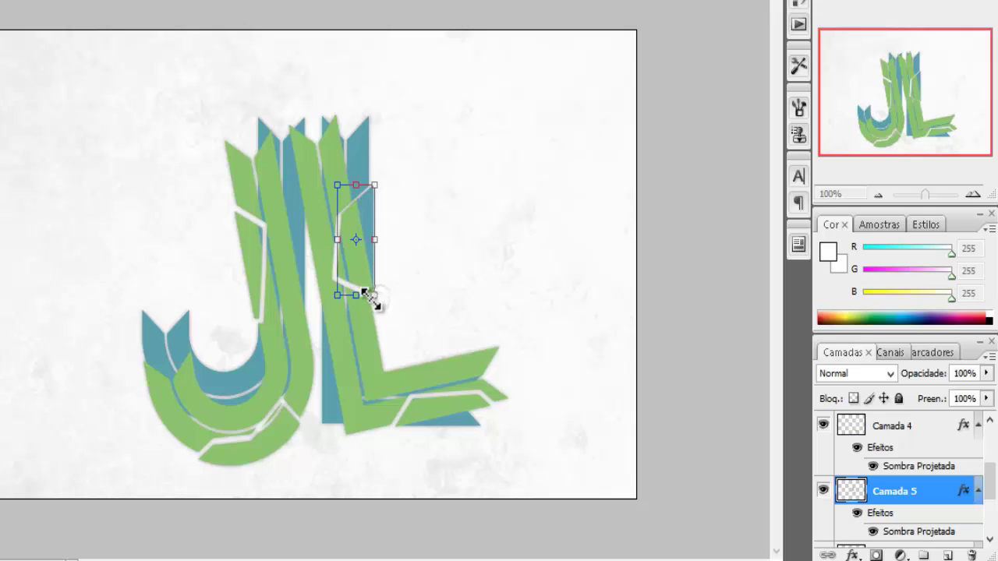
key(Return)
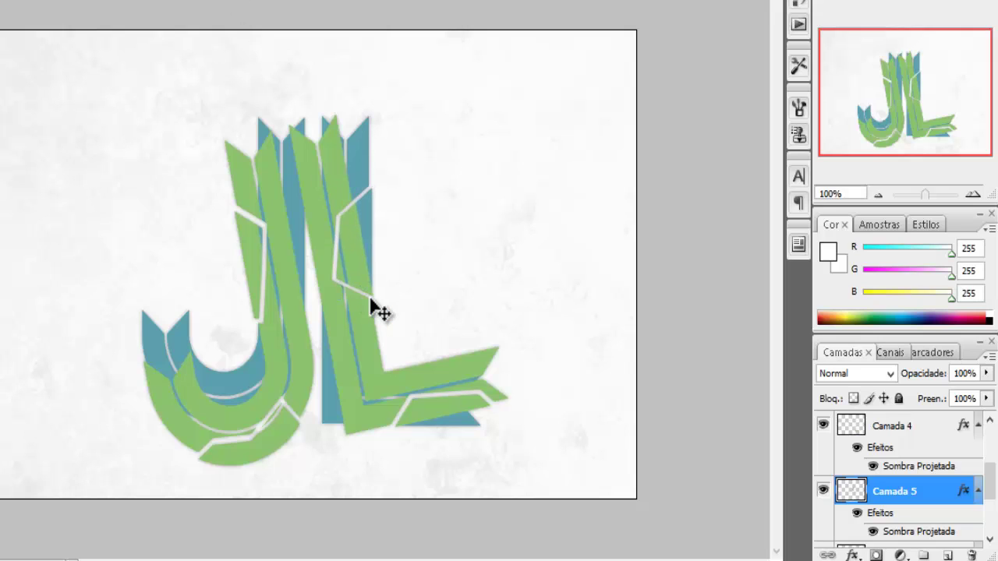
Select the four cut-piece layers, Camada 2 through Camada 5, and merge them into one layer
scroll(920, 464, up, 3)
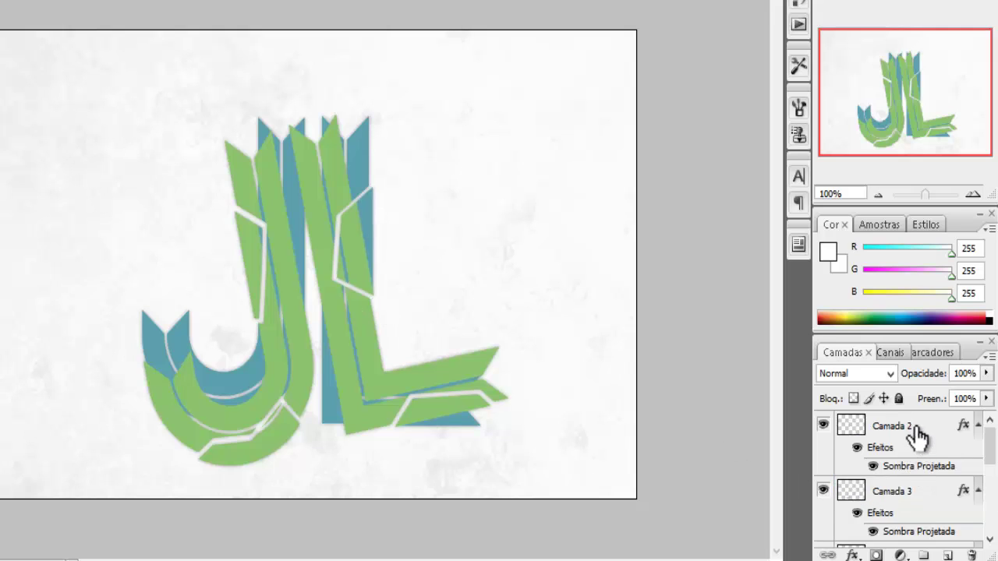
click(918, 438)
shift+click(913, 489)
scroll(914, 499, down, 1)
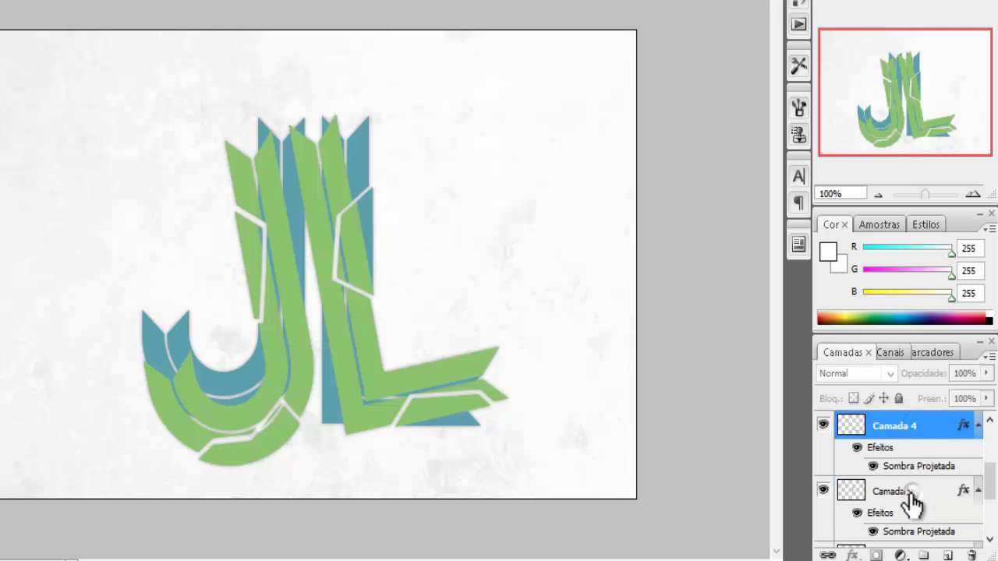
scroll(912, 505, down, 1)
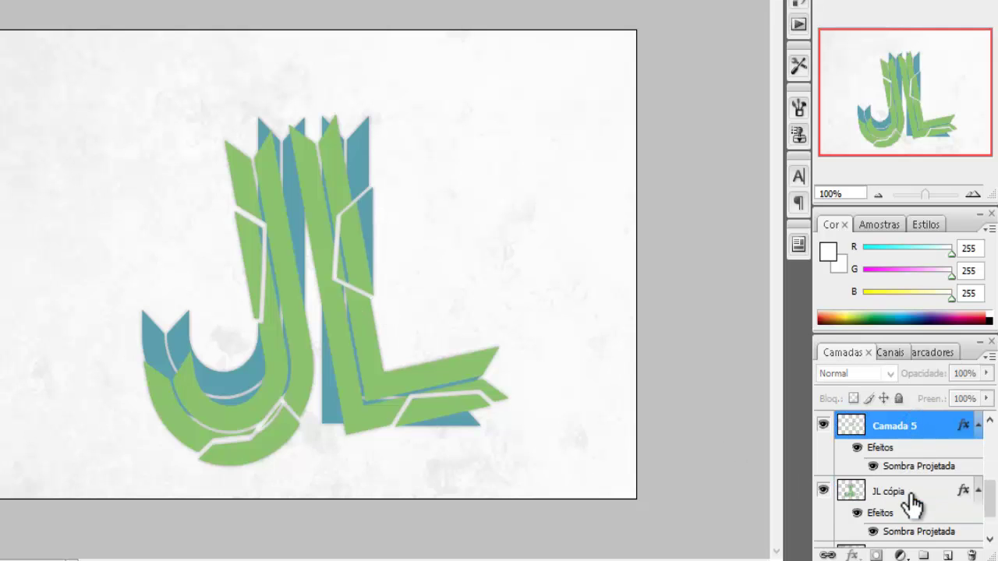
right_click(912, 446)
click(870, 365)
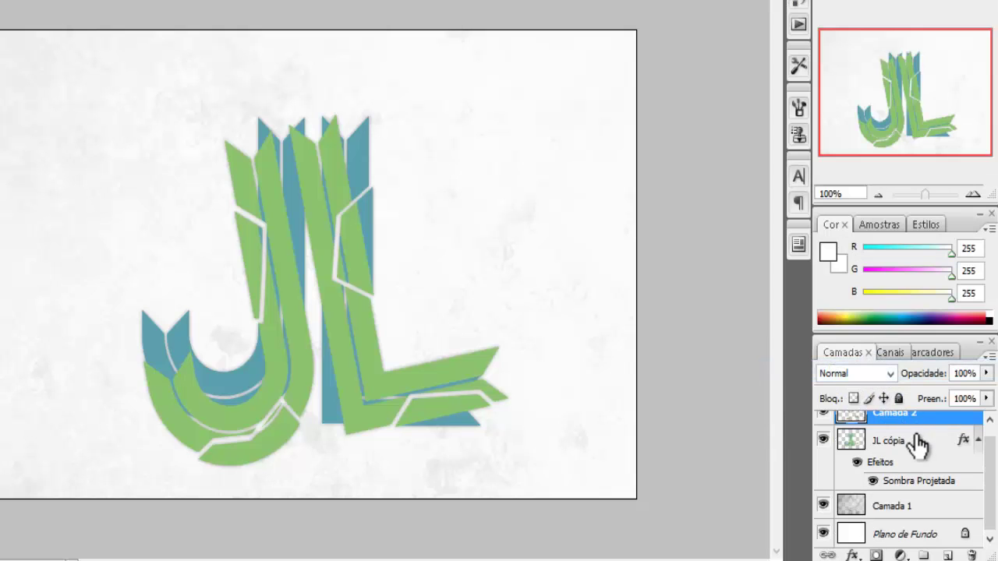
Give the merged cut pieces an inner shadow with 9 px size and 16% opacity, leaving no stroke applied
double_click(960, 429)
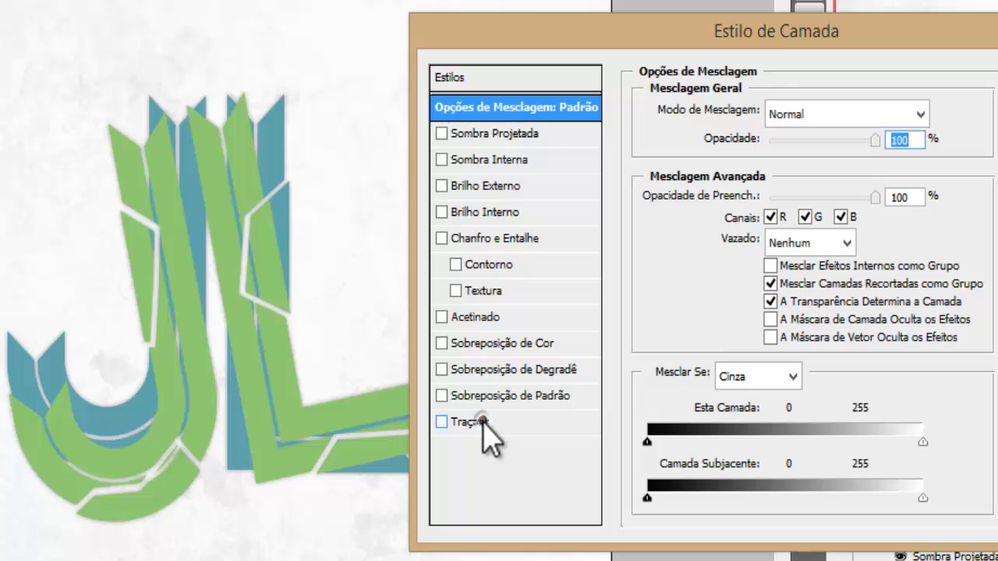
click(477, 422)
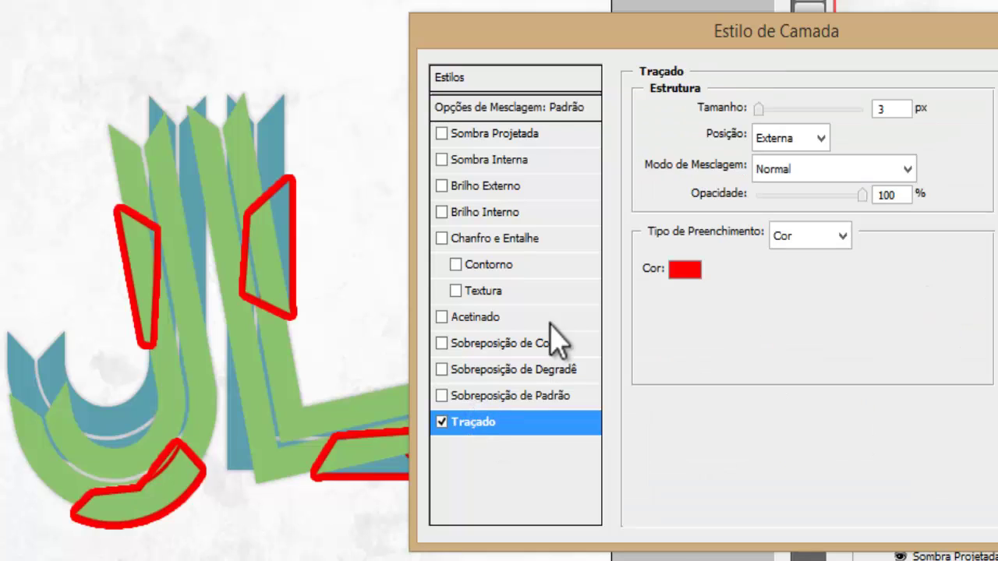
click(442, 421)
click(478, 160)
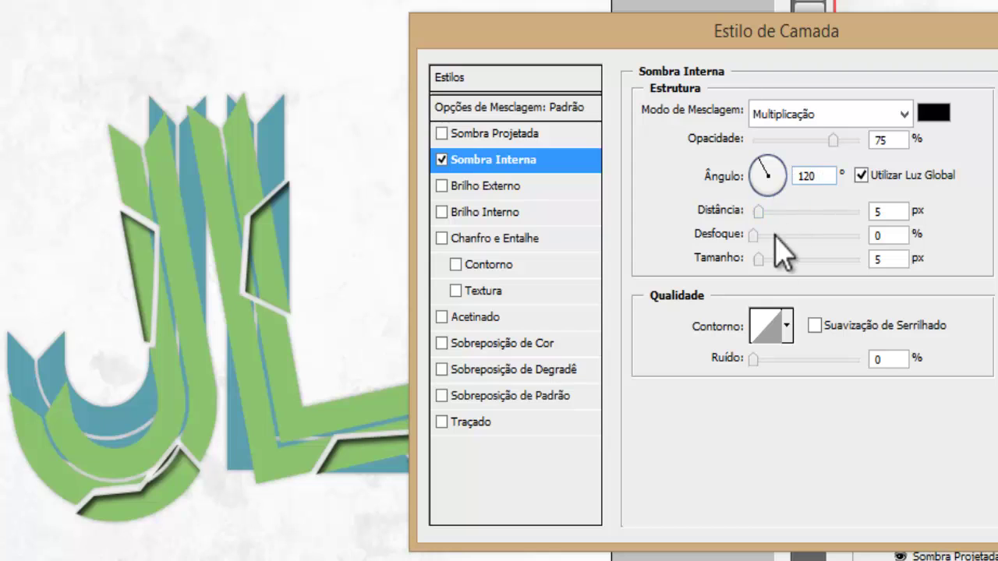
drag(758, 258, 764, 260)
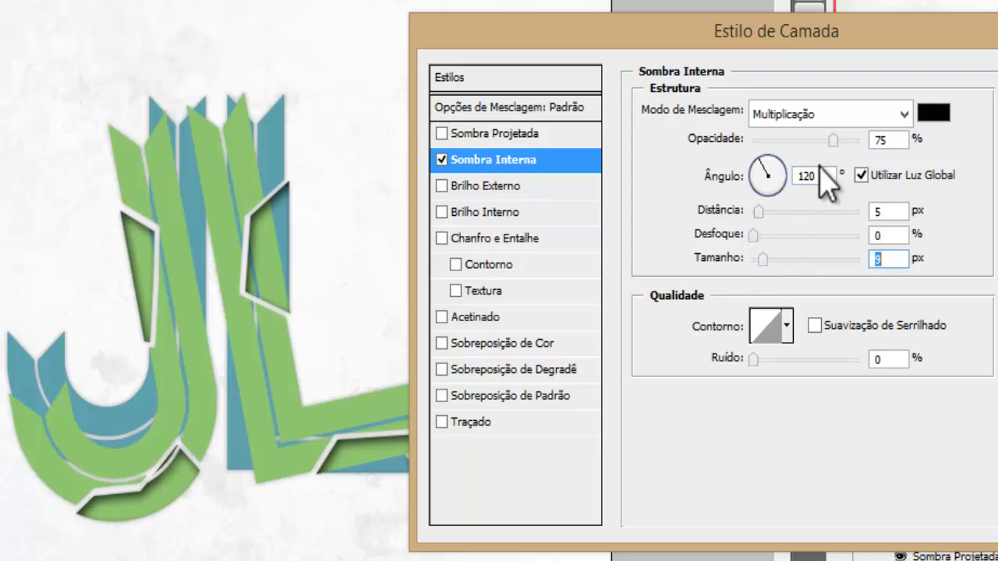
drag(832, 138, 765, 146)
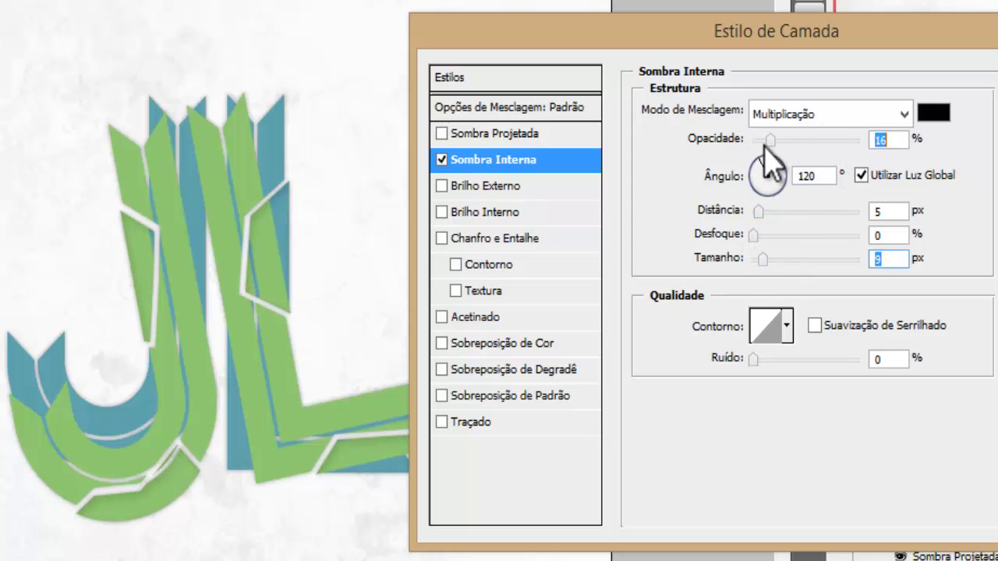
Add a drop shadow to the cut pieces with 0 px distance, 2 px size and 7% opacity, and apply the layer style
click(509, 134)
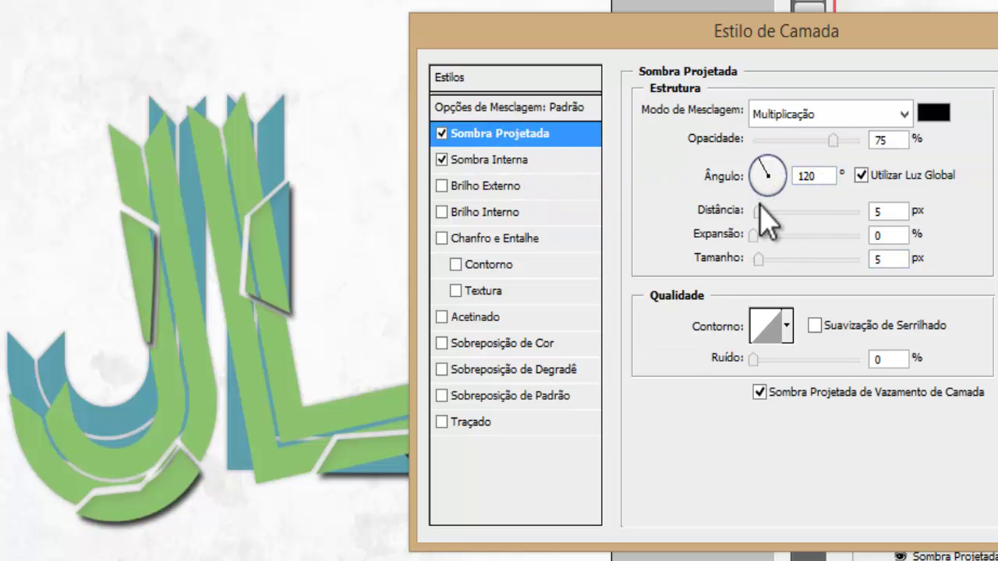
drag(761, 211, 738, 229)
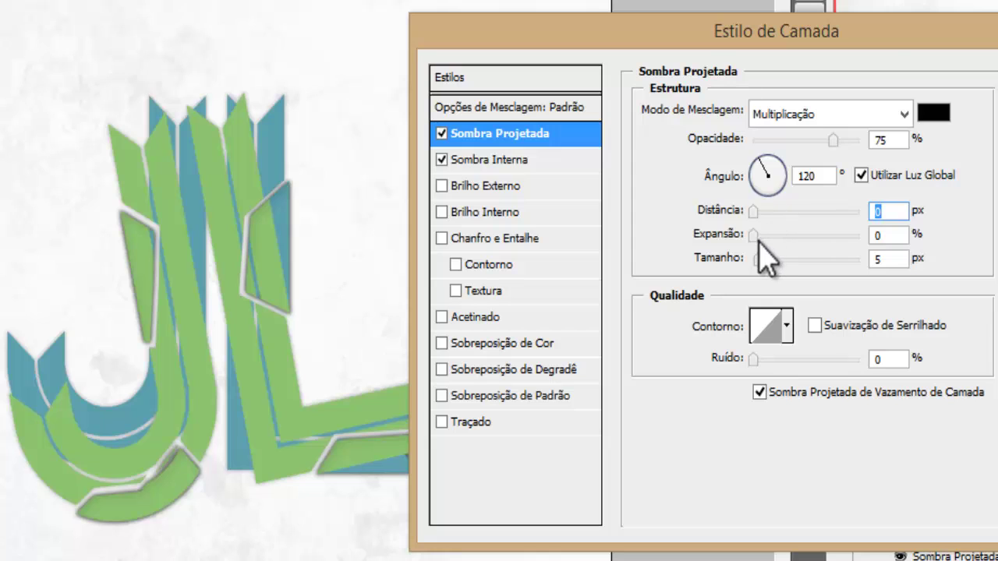
drag(762, 261, 757, 260)
click(754, 236)
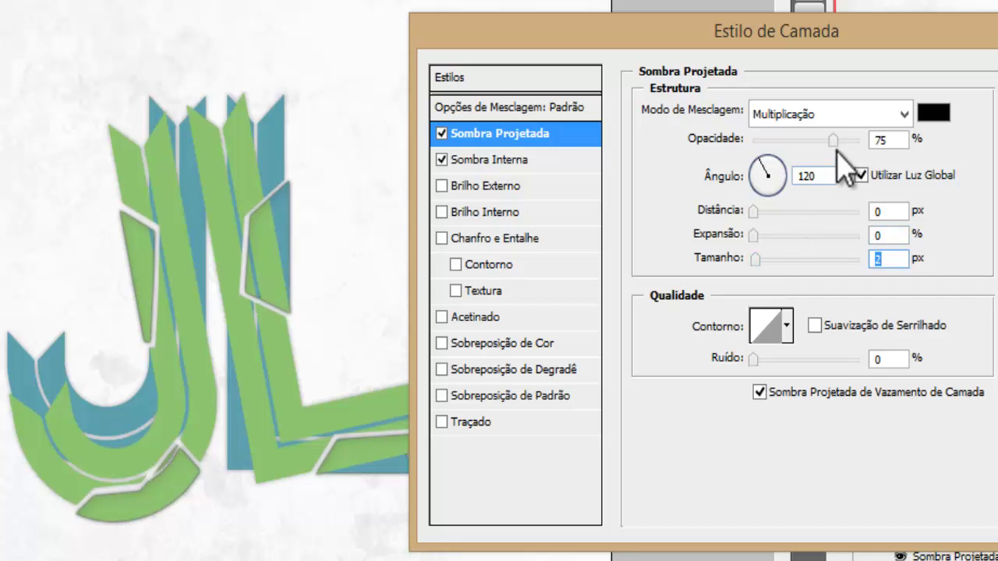
drag(833, 140, 761, 159)
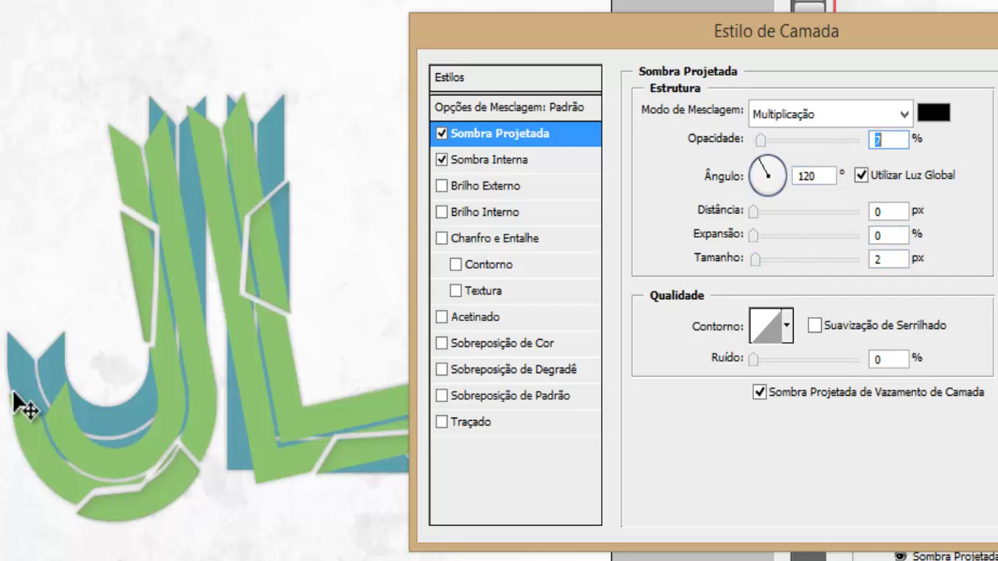
key(Return)
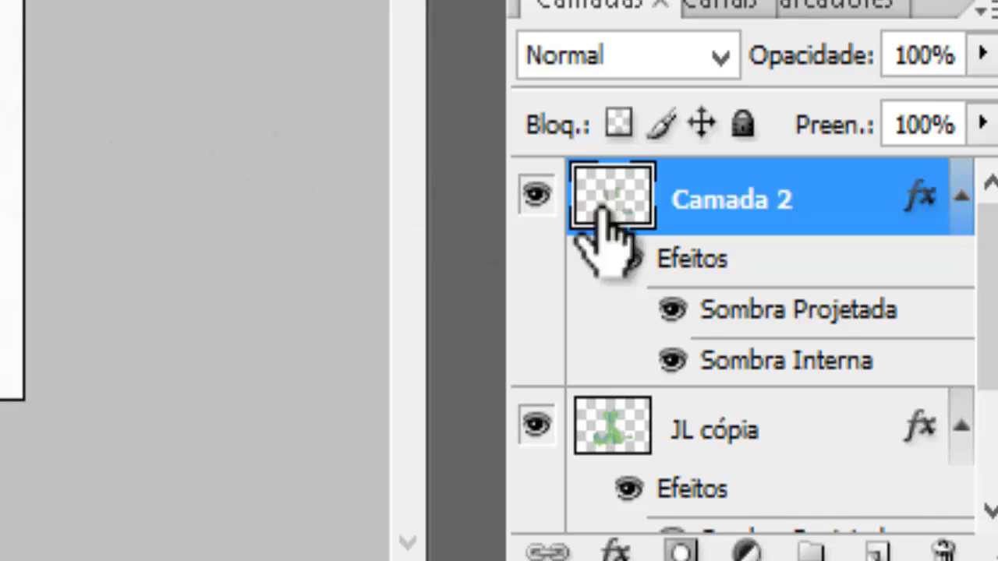
Merge the cut-pieces layer Camada 2 with the JL cópia layer
shift+click(855, 428)
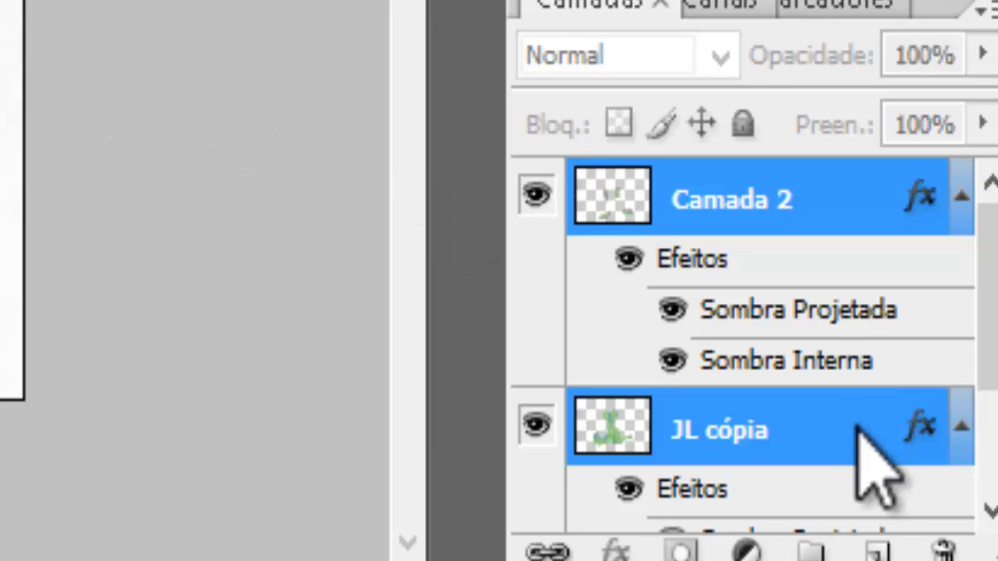
right_click(858, 429)
click(640, 263)
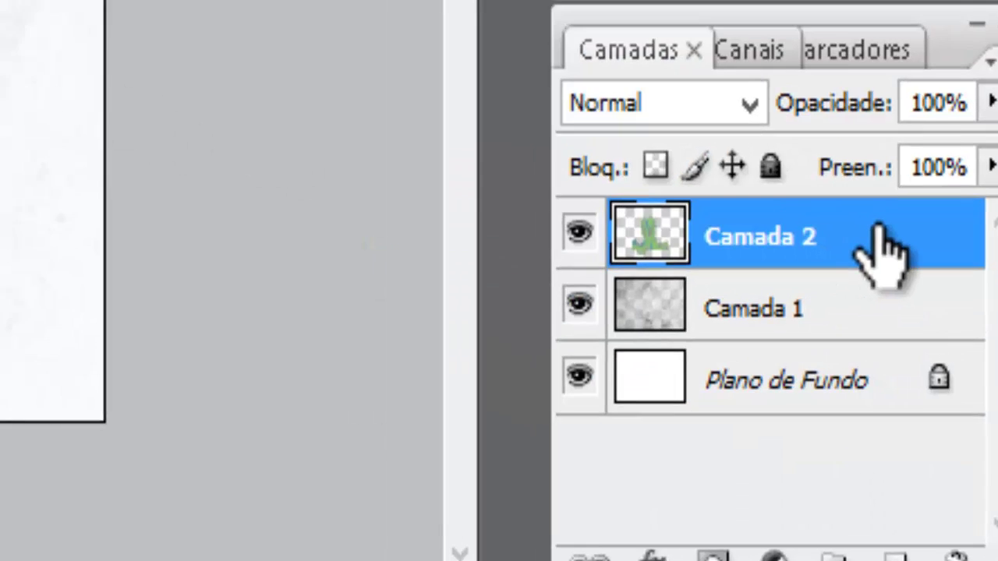
Add an inner bevel to the merged logo layer with 72% depth, 1 px size and 2 px softening
double_click(887, 238)
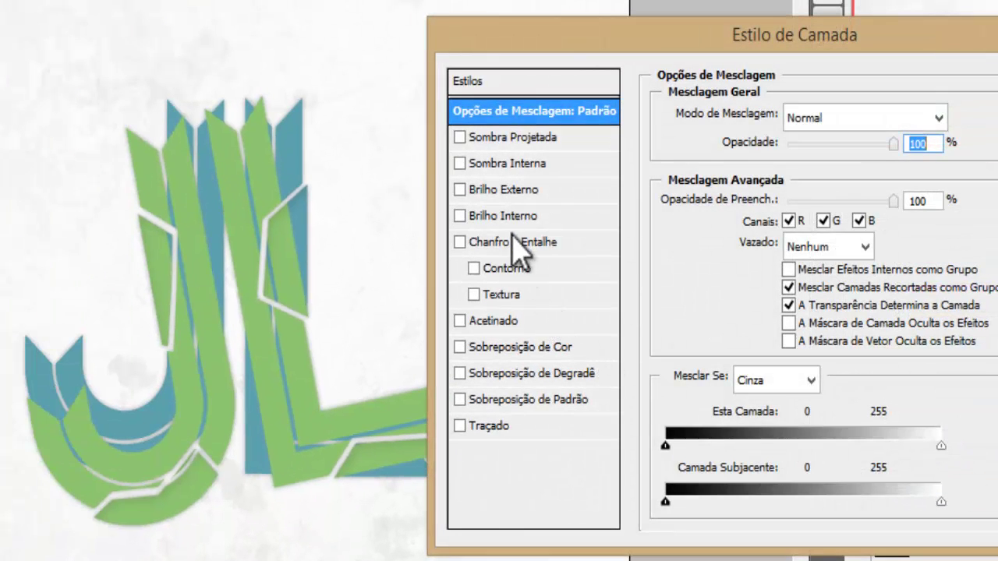
click(516, 243)
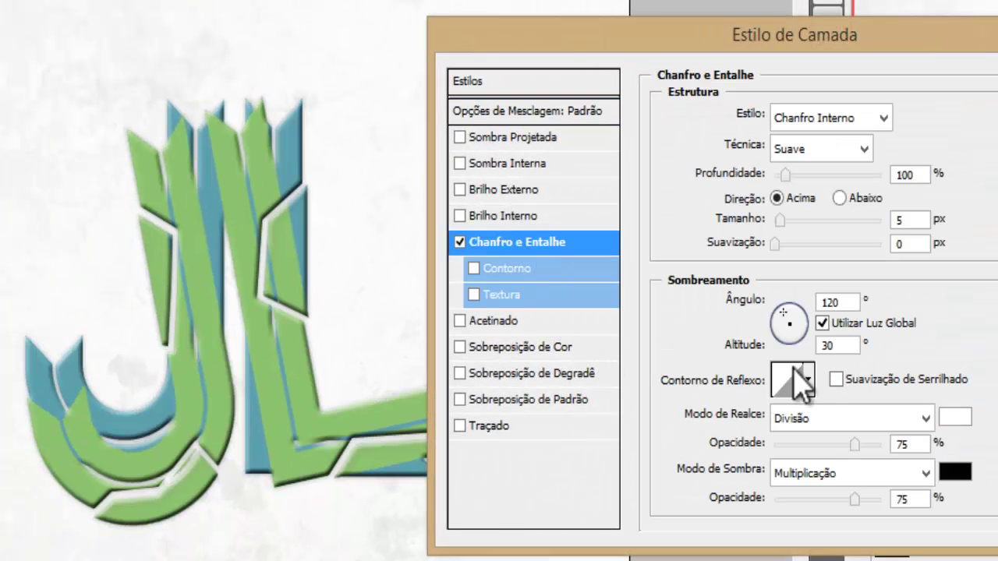
mouse_move(784, 174)
mouse_down()
mouse_move(818, 175)
mouse_move(754, 175)
mouse_move(781, 175)
mouse_up()
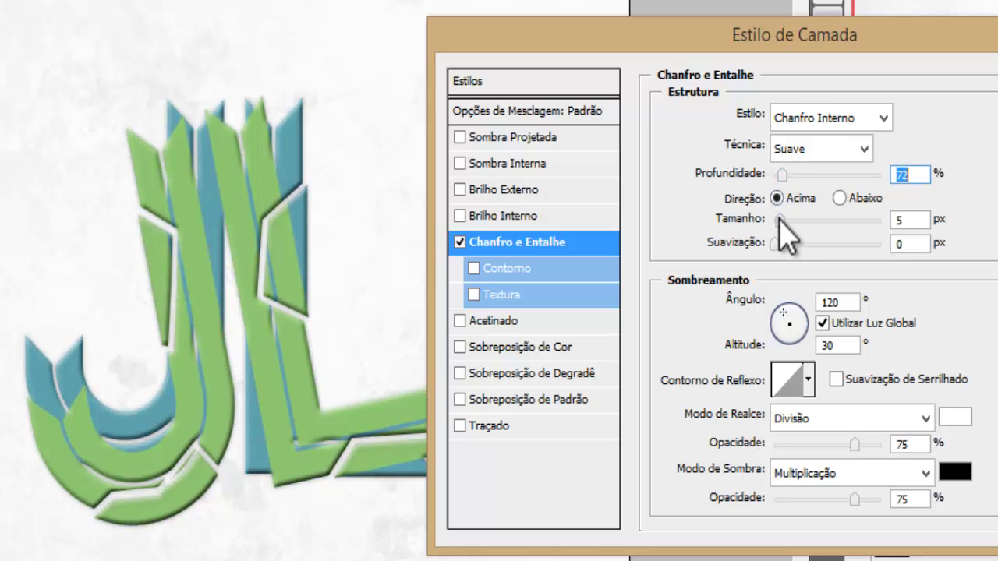
mouse_move(780, 220)
mouse_down()
mouse_move(800, 221)
mouse_move(730, 219)
mouse_move(777, 222)
mouse_move(785, 241)
mouse_move(774, 221)
mouse_up()
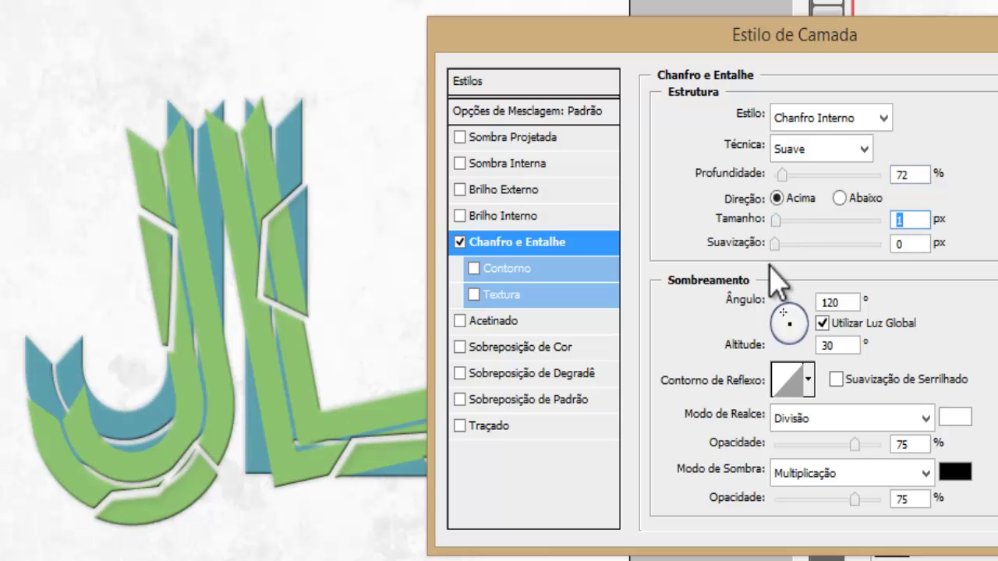
click(774, 243)
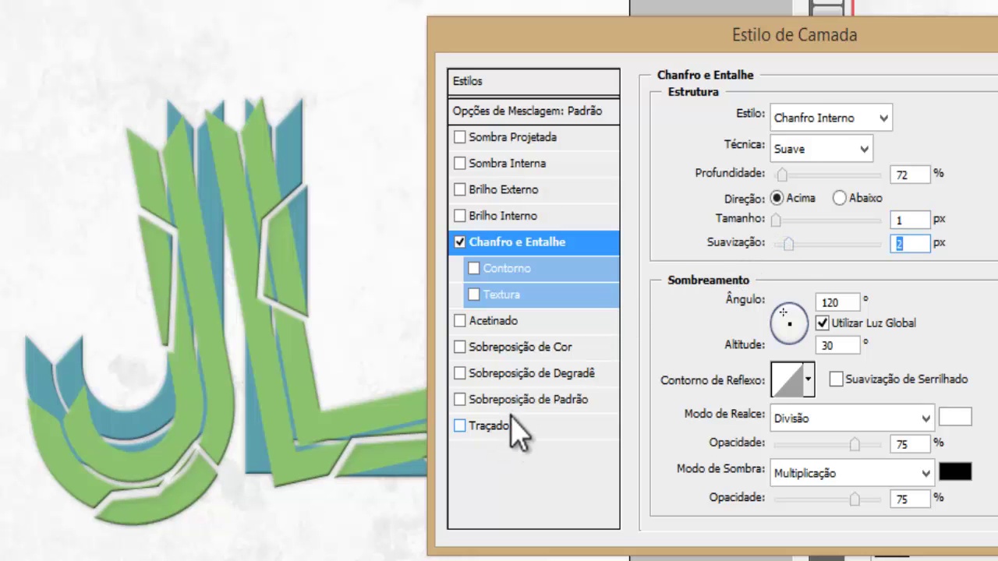
Add a drop shadow to the merged logo with 0 px distance, 3 px size and about 12% opacity
click(512, 139)
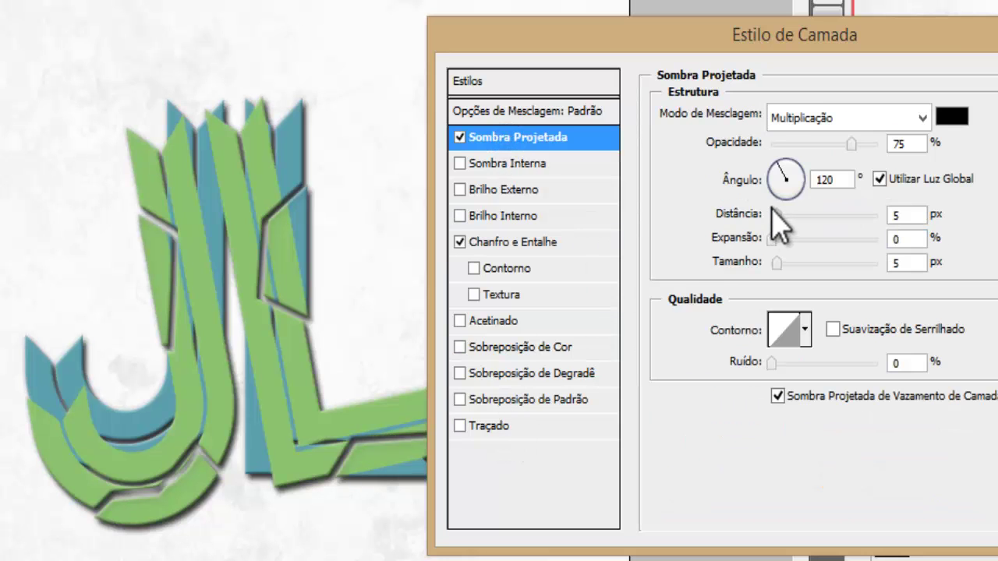
mouse_move(776, 262)
mouse_down()
mouse_move(766, 262)
mouse_move(776, 262)
mouse_up()
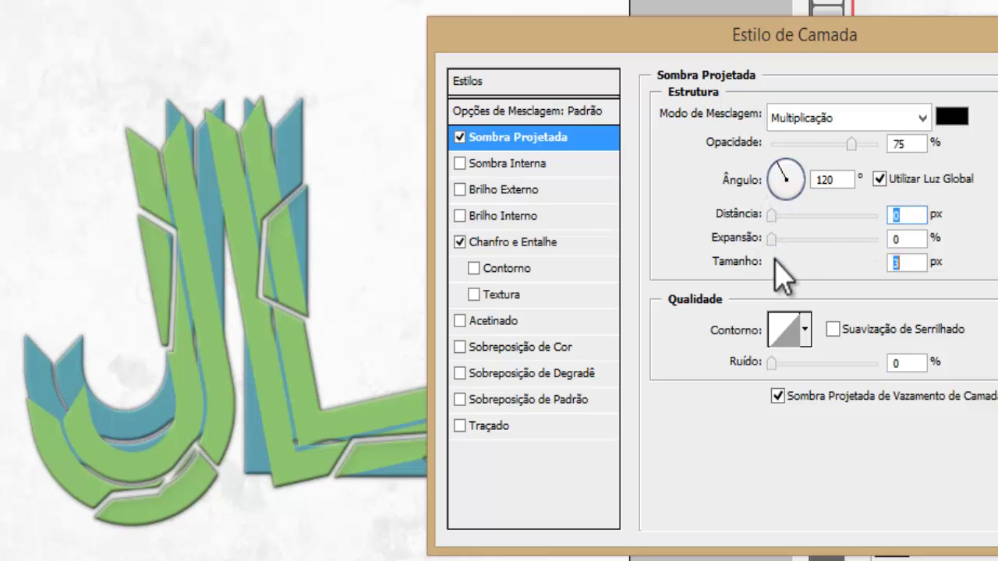
drag(852, 144, 771, 159)
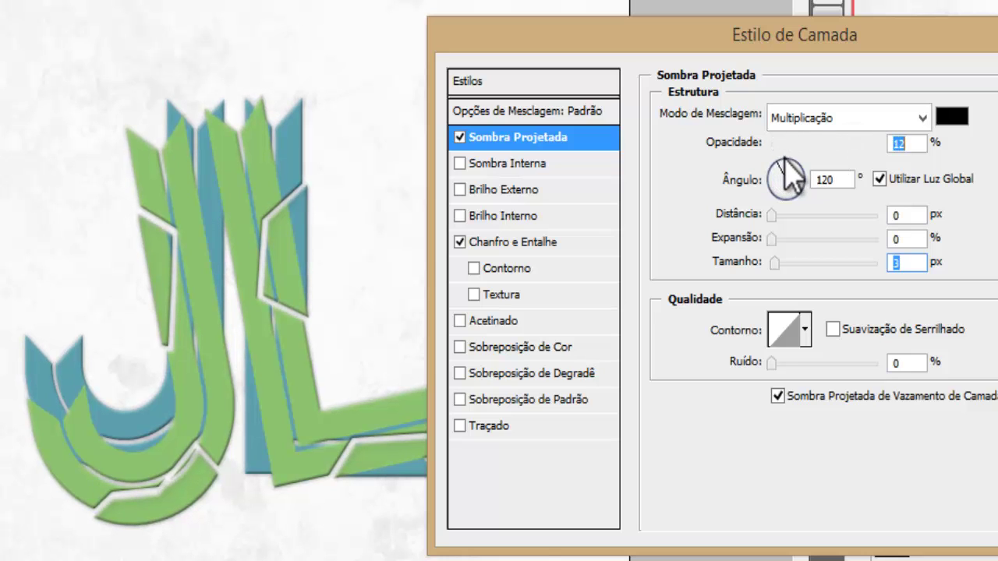
Add the woven pattern texture to the logo's bevel at 39% scale and about +30% depth, and apply the layer style
click(508, 296)
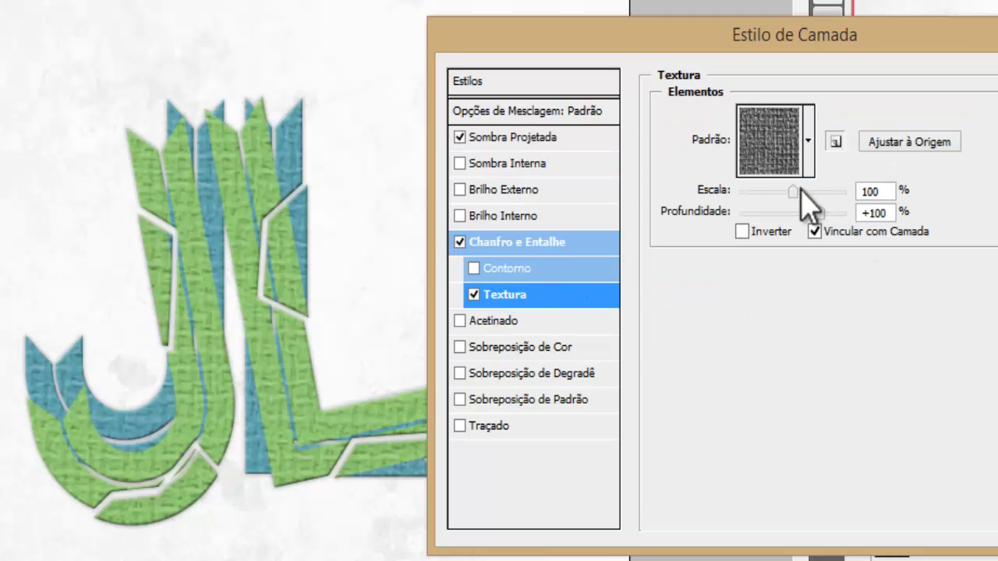
drag(793, 193, 762, 198)
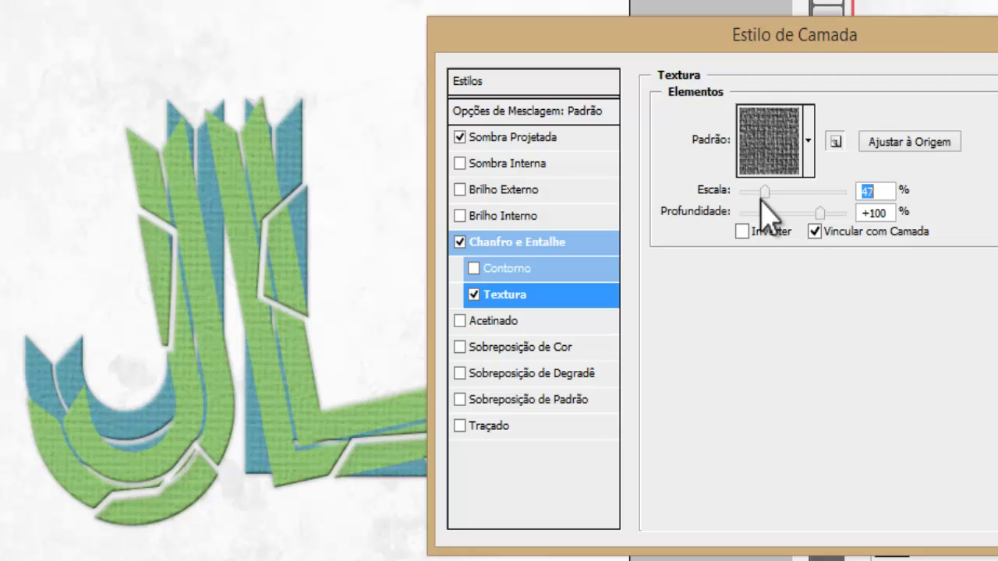
mouse_move(824, 222)
mouse_down()
mouse_move(771, 217)
mouse_move(815, 223)
mouse_up()
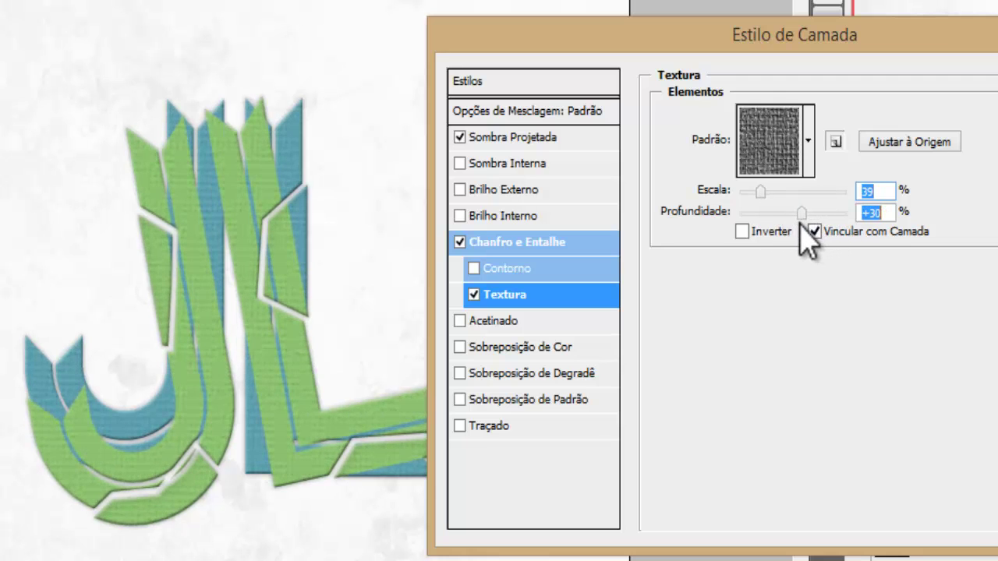
key(Return)
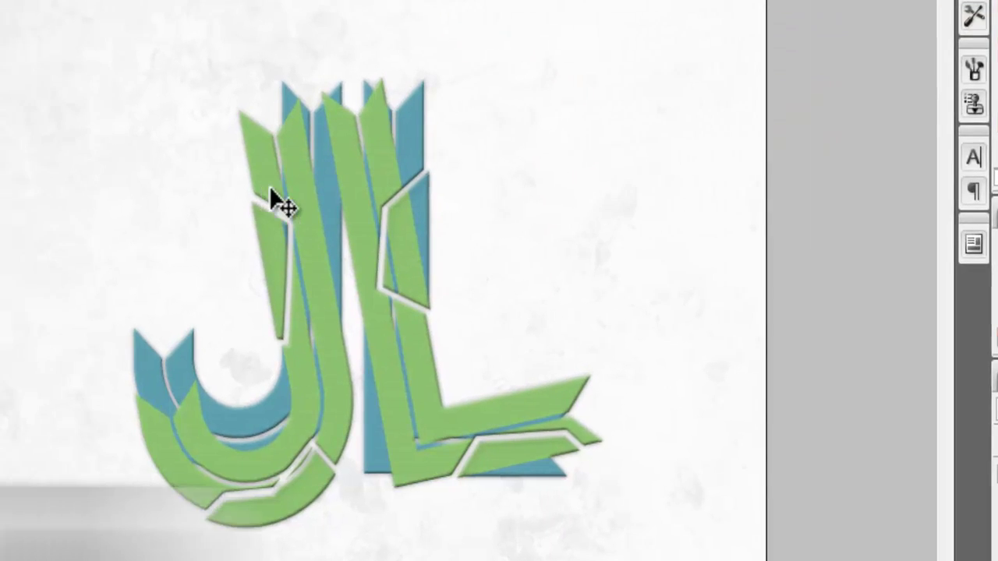
click(156, 195)
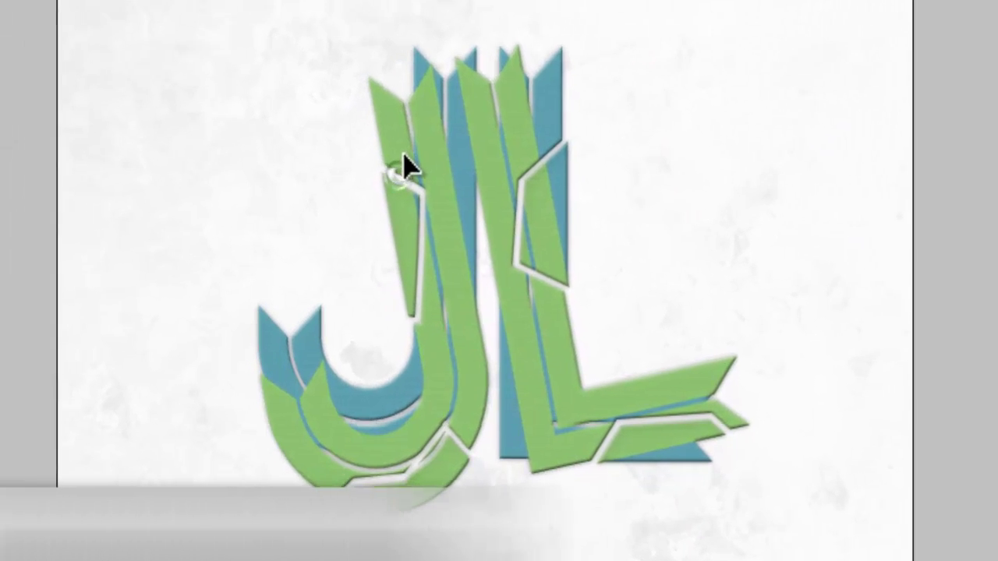